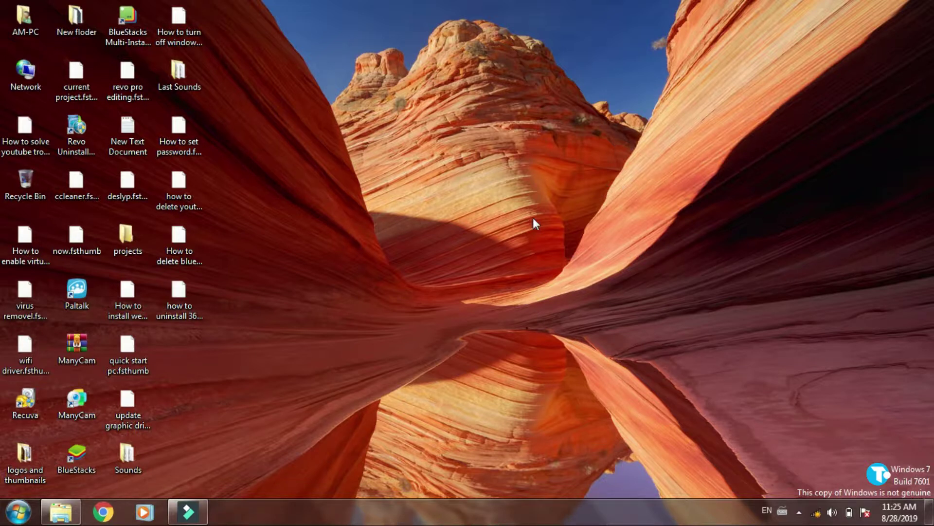
Open the computer's system properties to check its specifications
{"action": "left_click", "coordinate": [19, 507]}
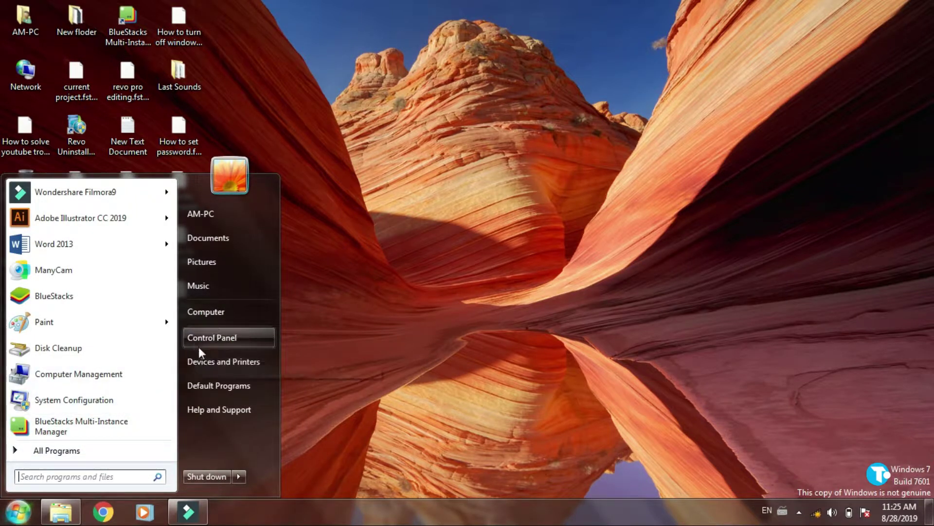
{"action": "right_click", "coordinate": [209, 318]}
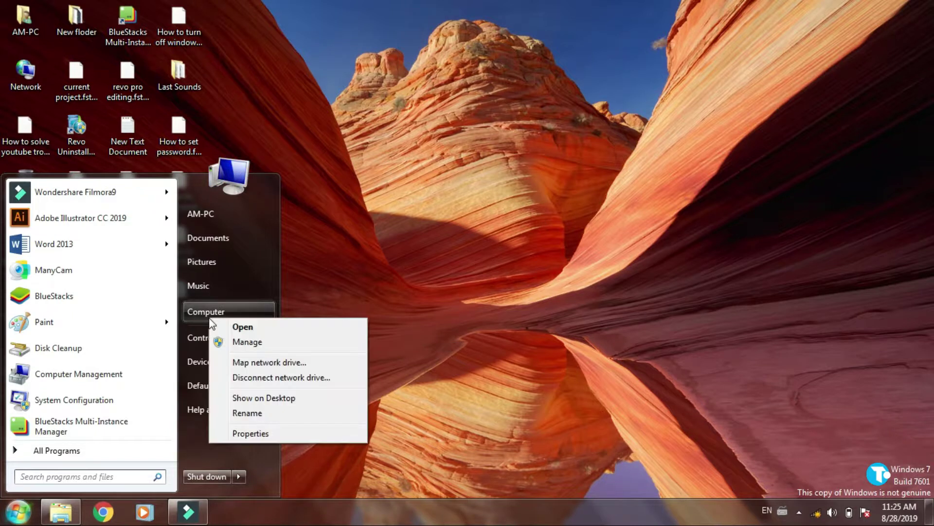
{"action": "left_click", "coordinate": [234, 434]}
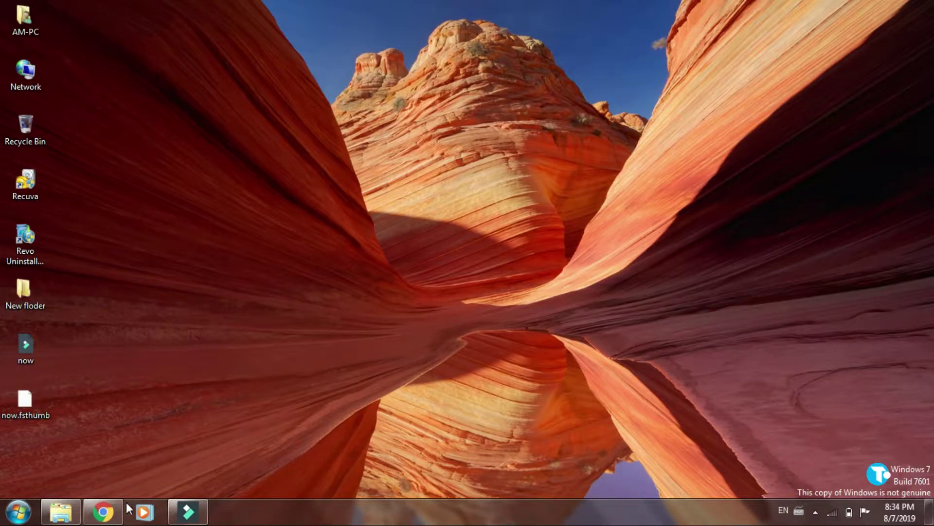
{"action": "left_click", "coordinate": [104, 511]}
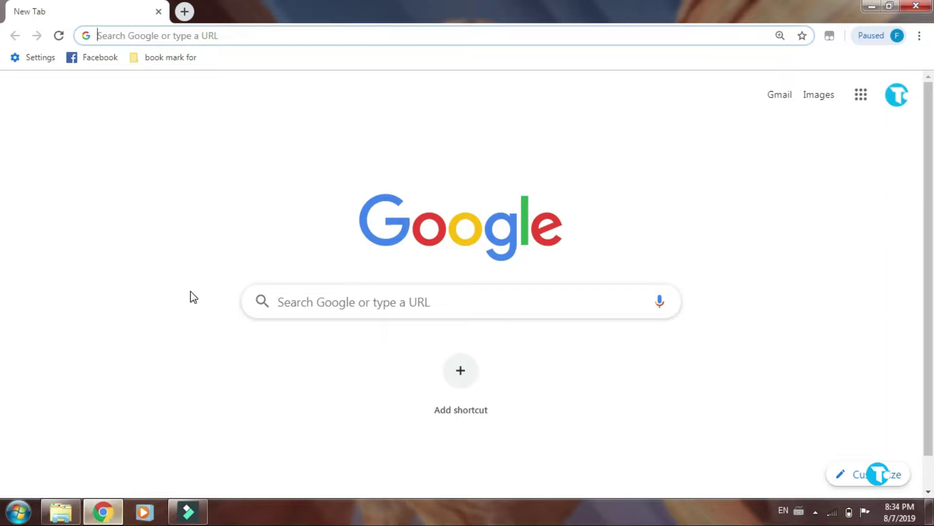
{"action": "left_click", "coordinate": [187, 37]}
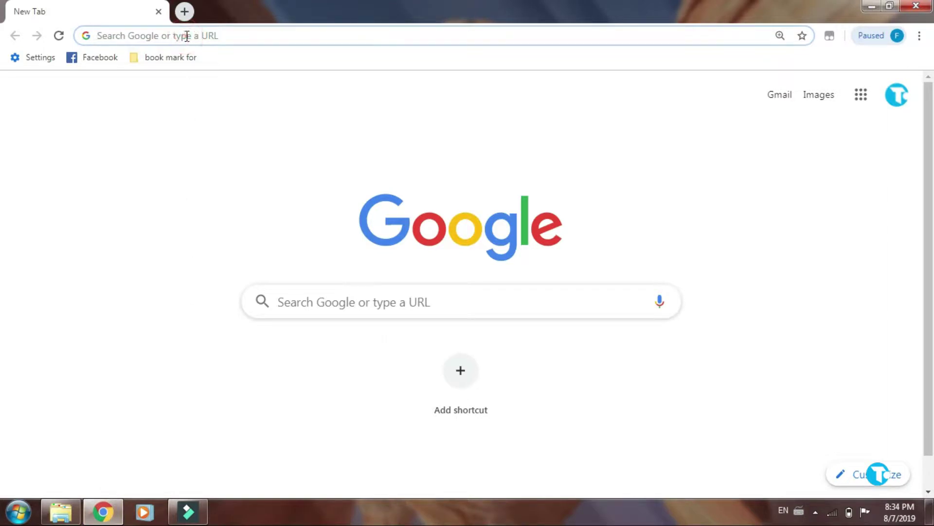
{"action": "type", "text": "bluestac"}
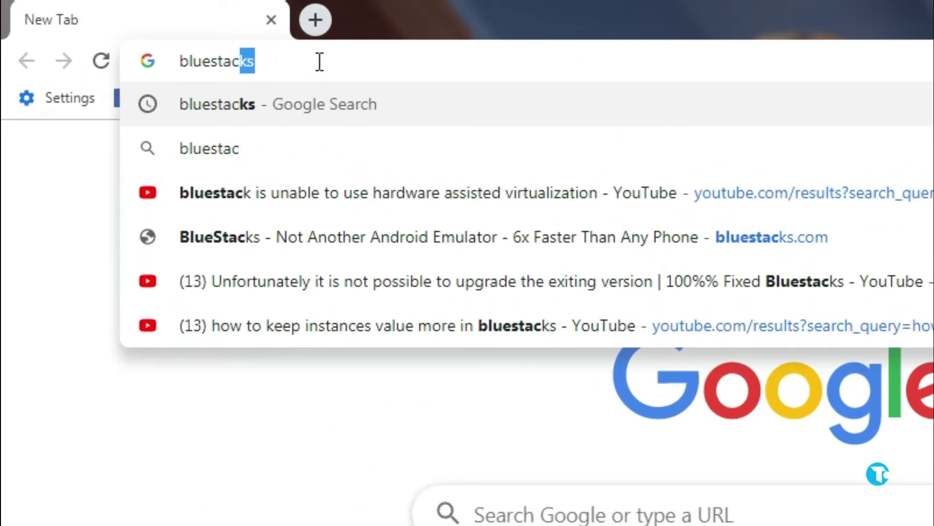
{"action": "type", "text": "ks"}
{"action": "key", "text": "Return"}
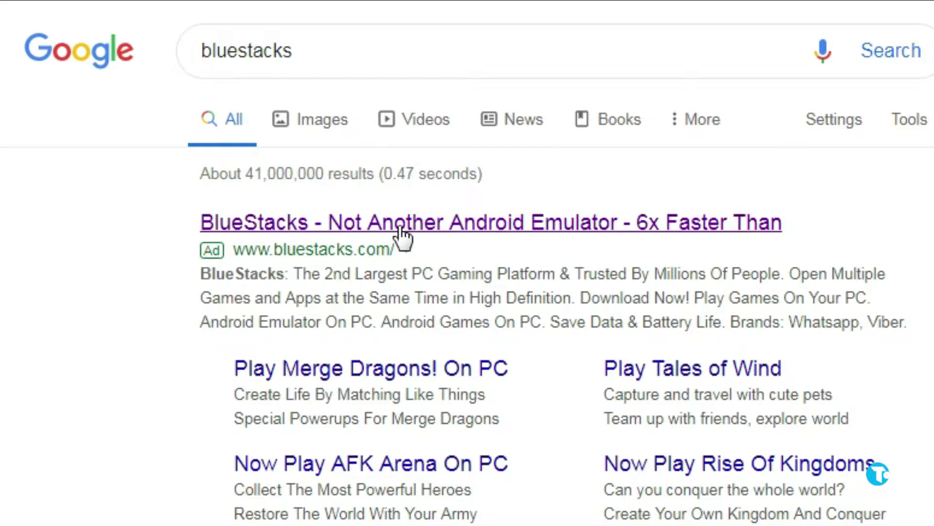
{"action": "left_click", "coordinate": [399, 228]}
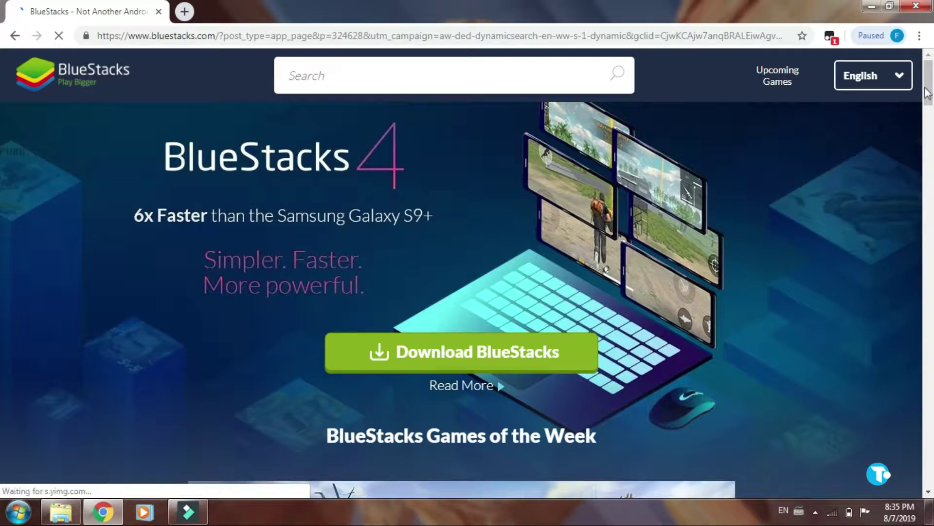
Download the BlueStacks installer from the site and show the downloaded file in its folder
{"action": "scroll", "coordinate": [929, 90], "scroll_direction": "down", "scroll_amount": 1}
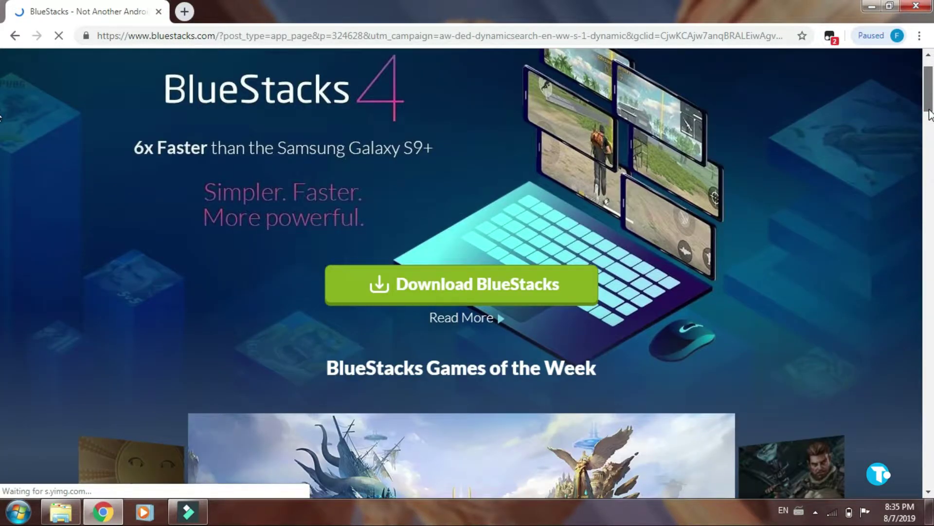
{"action": "scroll", "coordinate": [428, 364], "scroll_direction": "down", "scroll_amount": 3}
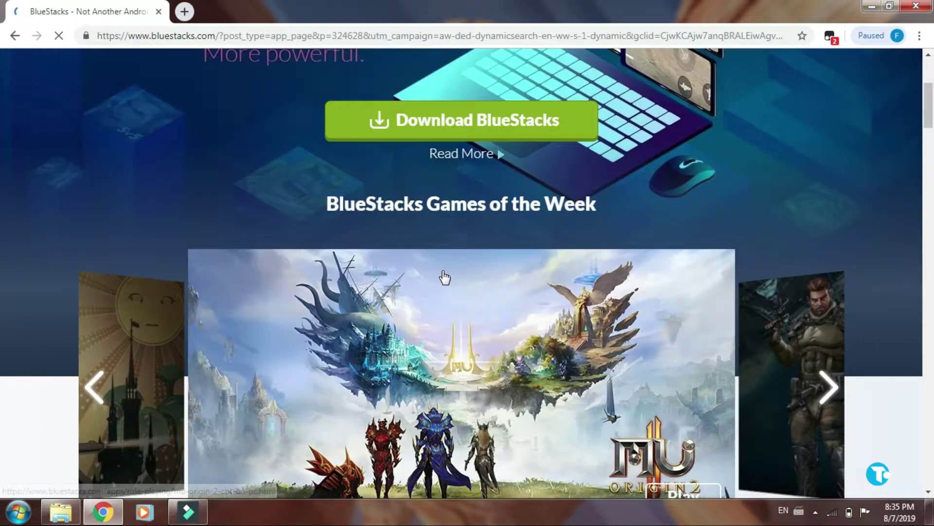
{"action": "left_click", "coordinate": [471, 119]}
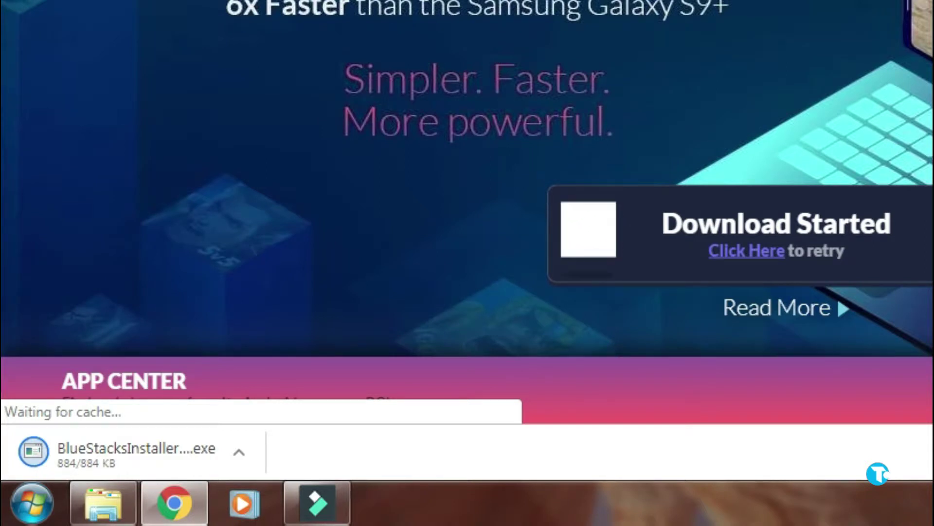
{"action": "scroll", "coordinate": [467, 179], "scroll_direction": "down", "scroll_amount": 5}
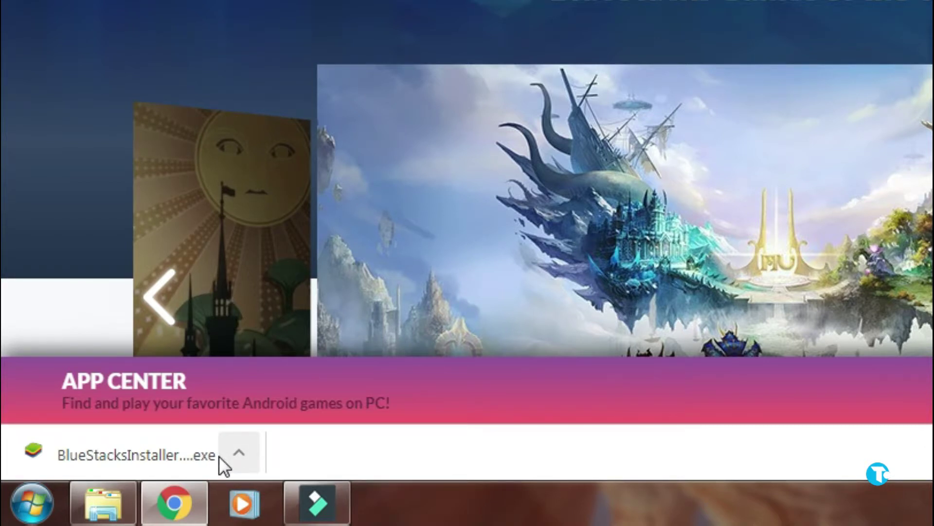
{"action": "left_click", "coordinate": [240, 451]}
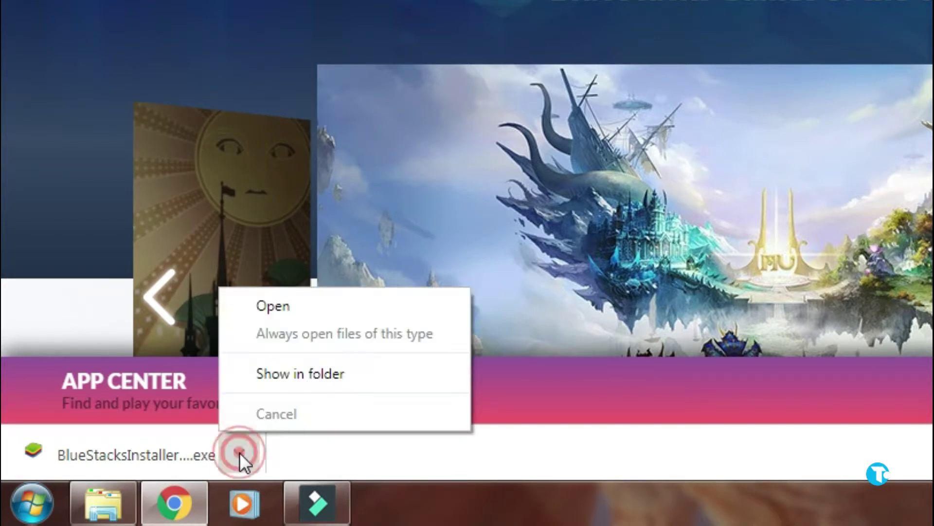
{"action": "left_click", "coordinate": [303, 371]}
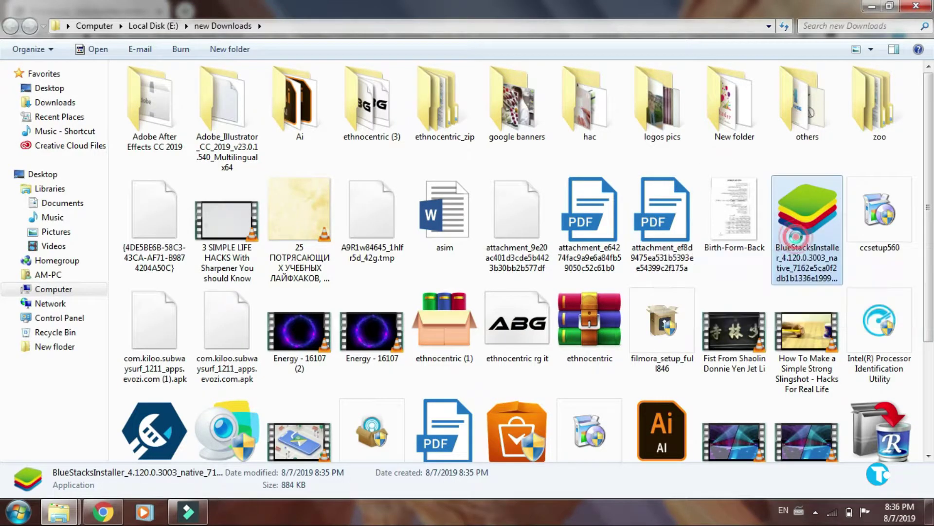
Run the downloaded BlueStacks installer, minimize the folder and browser windows, and start the installation with the software license accepted
{"action": "double_click", "coordinate": [798, 241]}
{"action": "left_click", "coordinate": [506, 268]}
{"action": "left_click", "coordinate": [873, 6]}
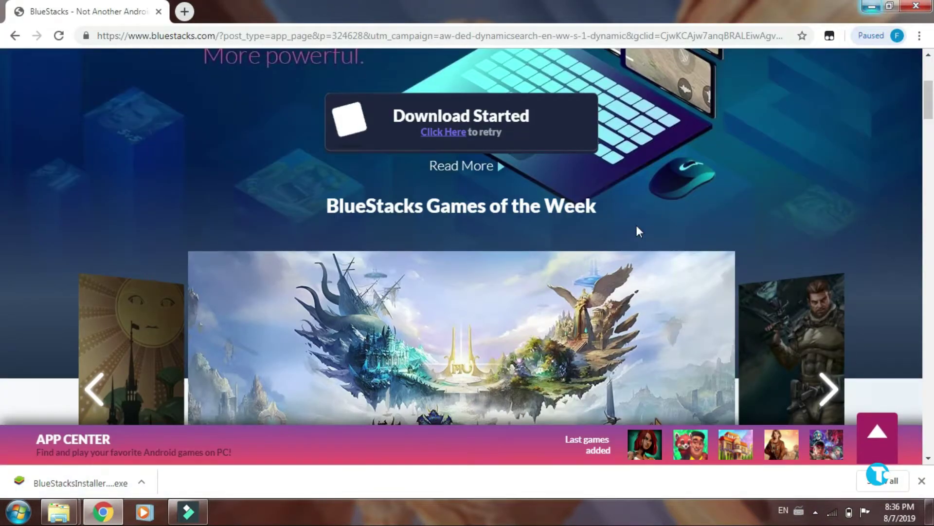
{"action": "left_click", "coordinate": [873, 7]}
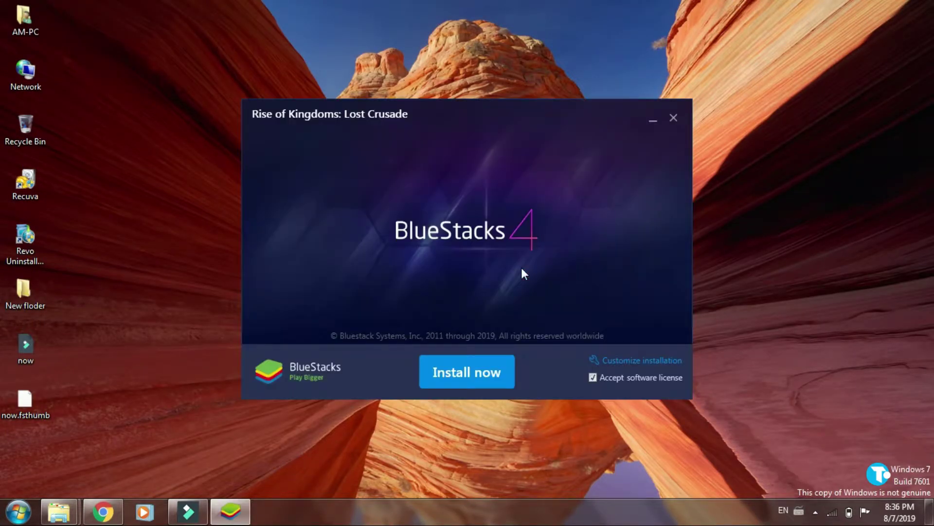
{"action": "left_click", "coordinate": [465, 376]}
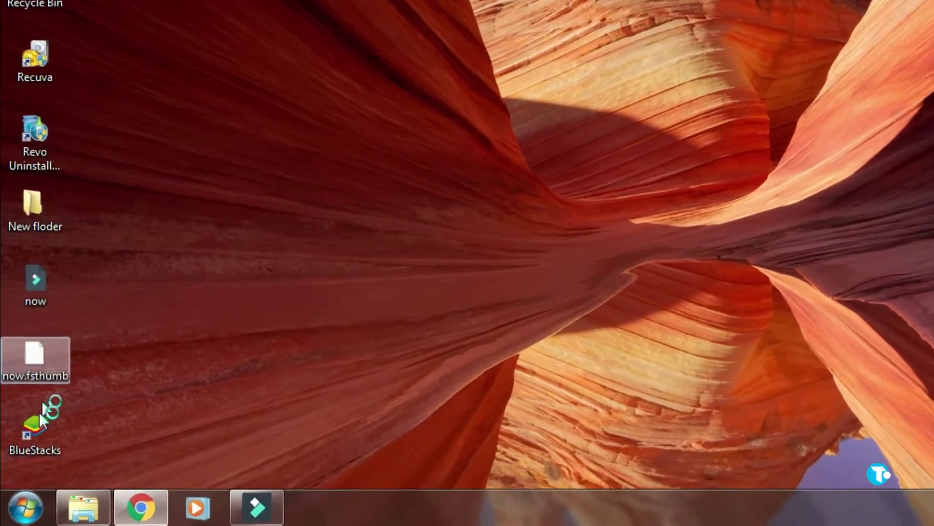
Launch BlueStacks from the desktop and proceed to the Google account sign-in for the Play Store
{"action": "double_click", "coordinate": [25, 453]}
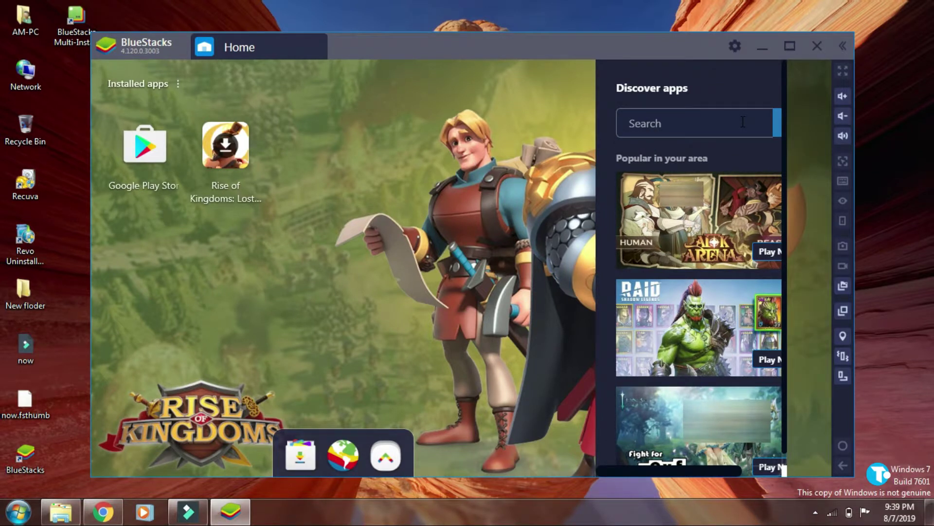
{"action": "left_click", "coordinate": [743, 122]}
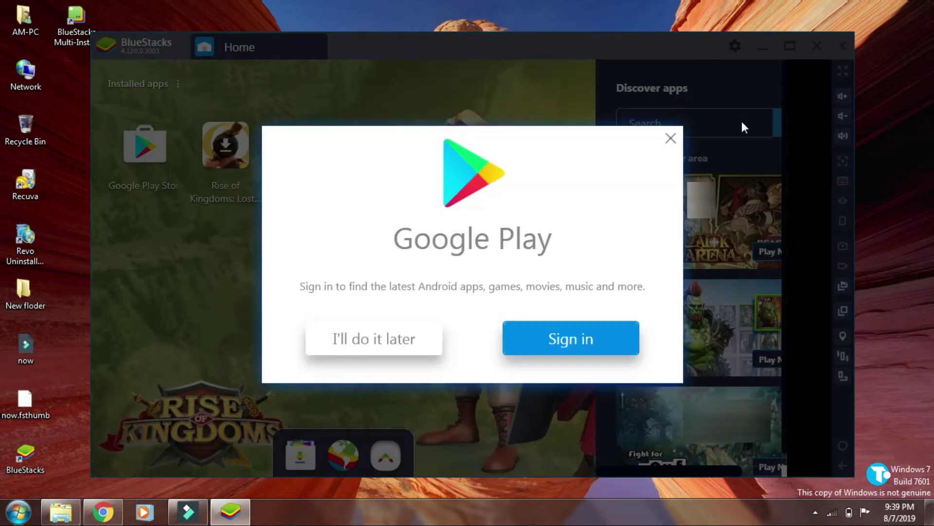
{"action": "left_click", "coordinate": [554, 335]}
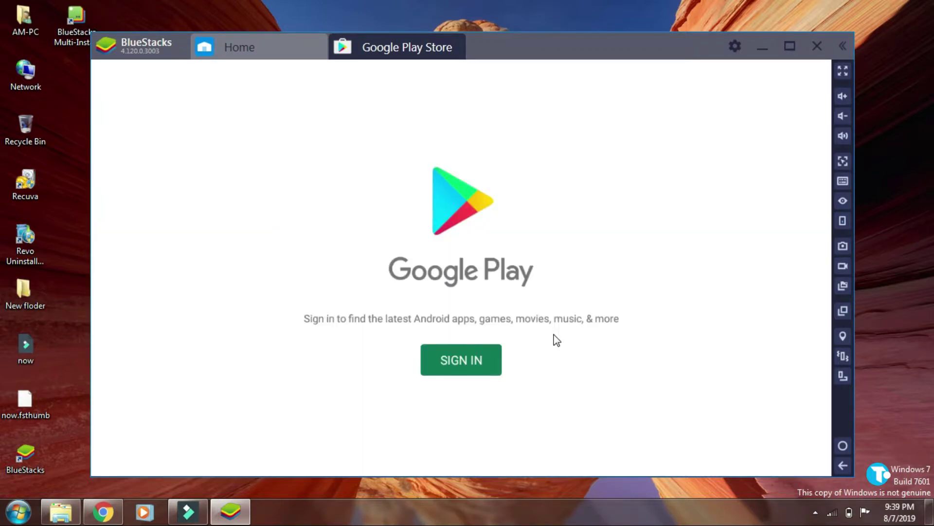
{"action": "left_click", "coordinate": [469, 360]}
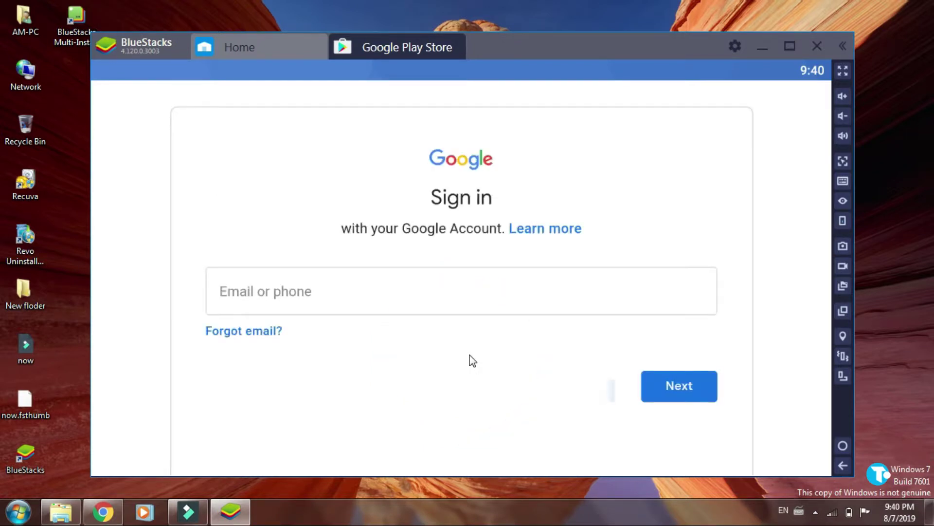
Sign in to the Google account by entering the account e-mail and the account password
{"action": "left_click", "coordinate": [323, 290]}
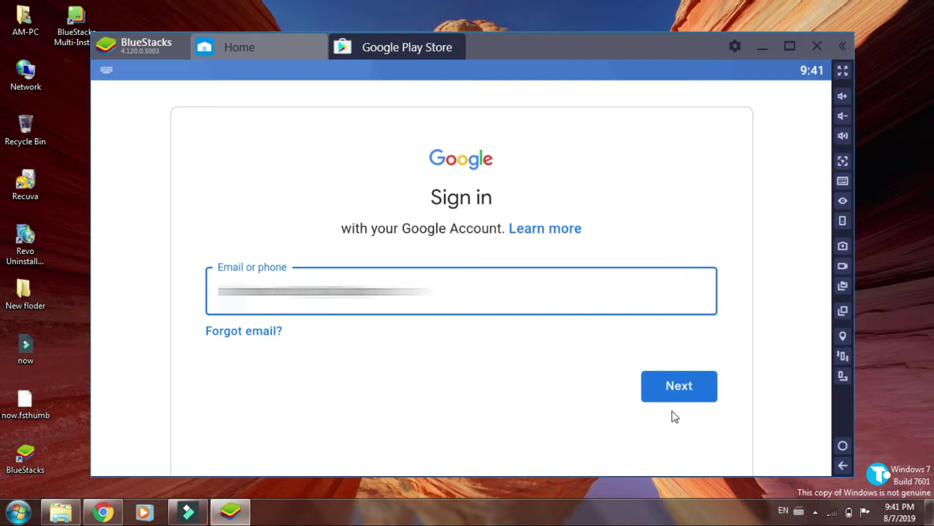
{"action": "left_click", "coordinate": [677, 393]}
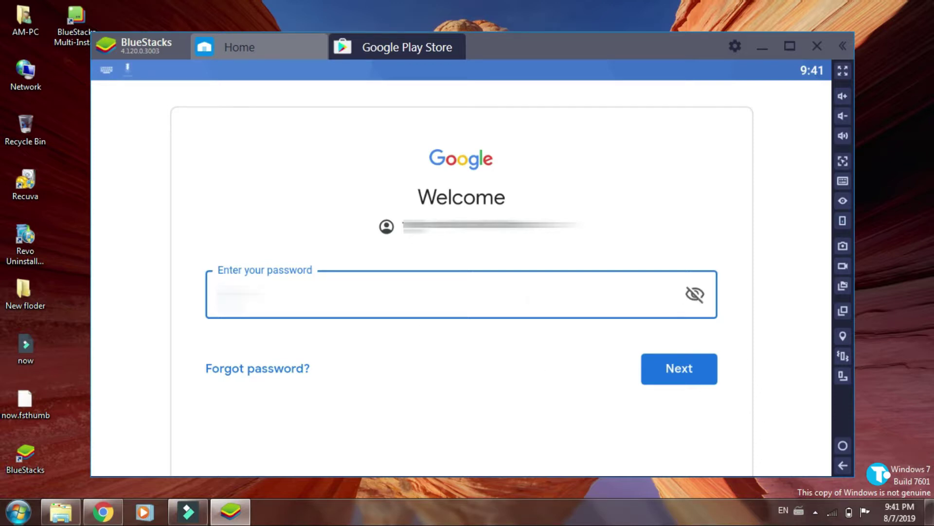
{"action": "left_click", "coordinate": [694, 296]}
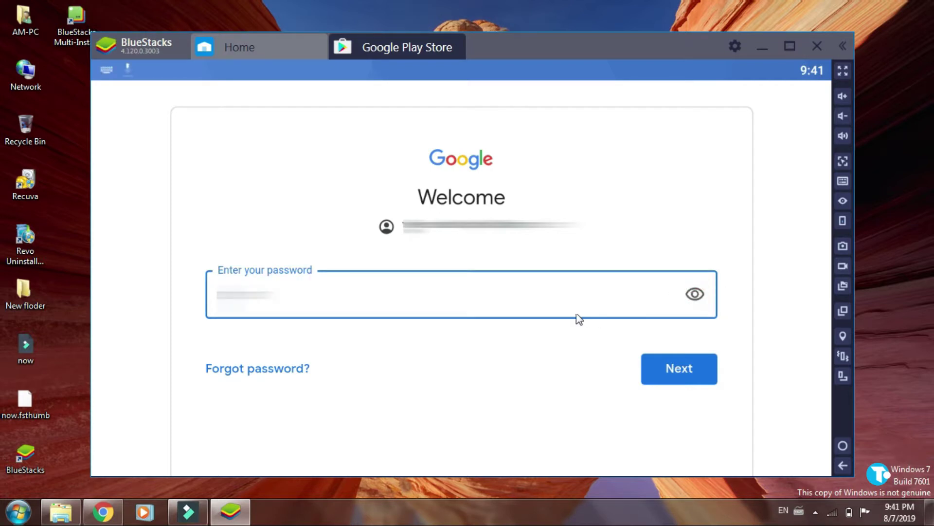
{"action": "type", "text": "a"}
{"action": "left_click", "coordinate": [694, 295]}
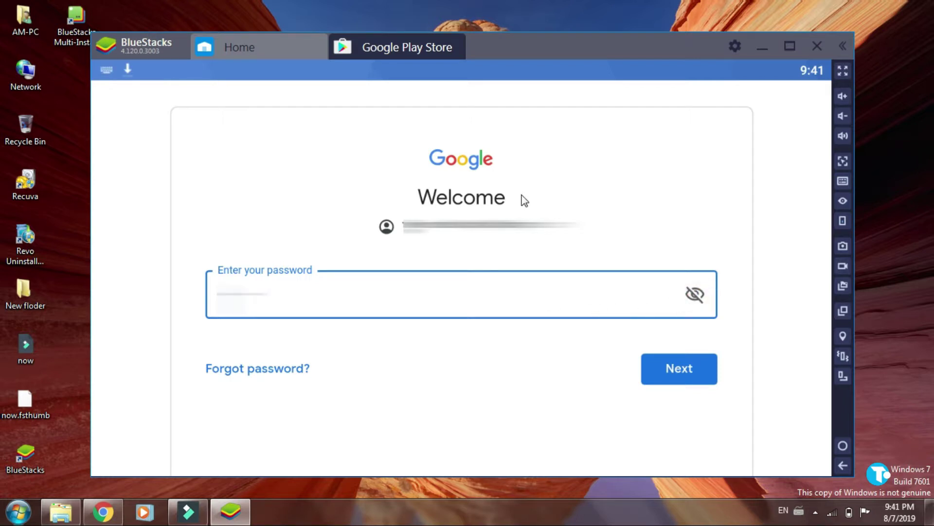
{"action": "type", "text": "******"}
{"action": "left_click", "coordinate": [684, 366]}
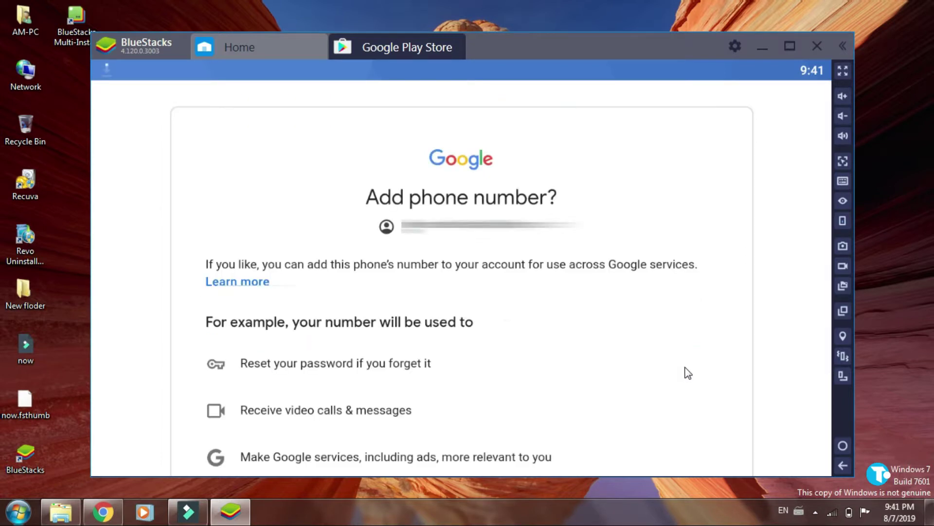
Read through the Add phone number page and opt in to adding the phone's number to the Google account
{"action": "left_click_drag", "start_coordinate": [723, 321], "coordinate": [731, 151]}
{"action": "left_click_drag", "start_coordinate": [407, 416], "coordinate": [463, 142]}
{"action": "left_click", "coordinate": [449, 298]}
{"action": "left_click_drag", "start_coordinate": [448, 298], "coordinate": [444, 263]}
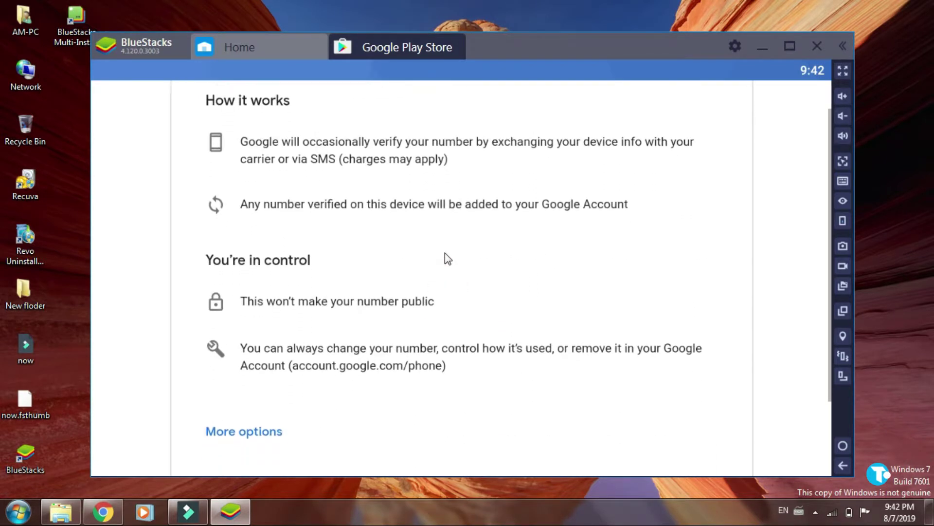
{"action": "left_click", "coordinate": [453, 361]}
{"action": "left_click_drag", "start_coordinate": [453, 361], "coordinate": [454, 229]}
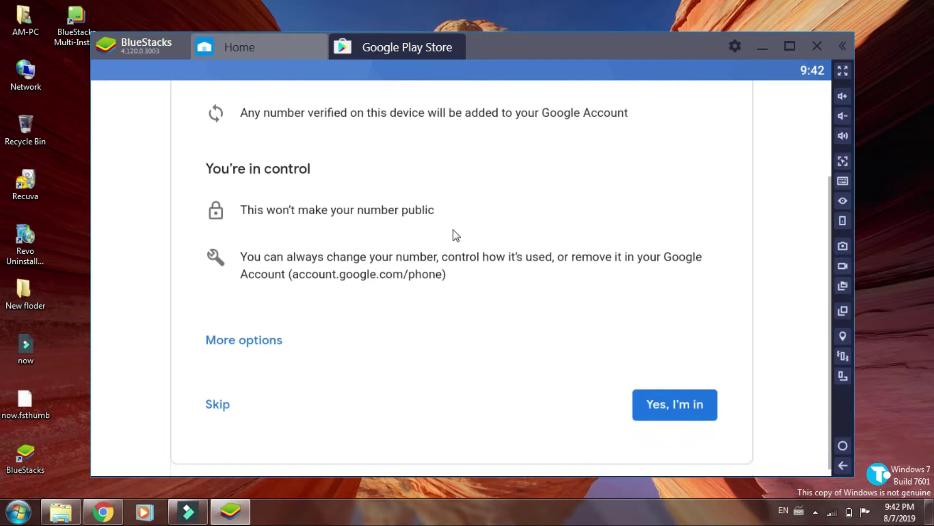
{"action": "left_click", "coordinate": [660, 397]}
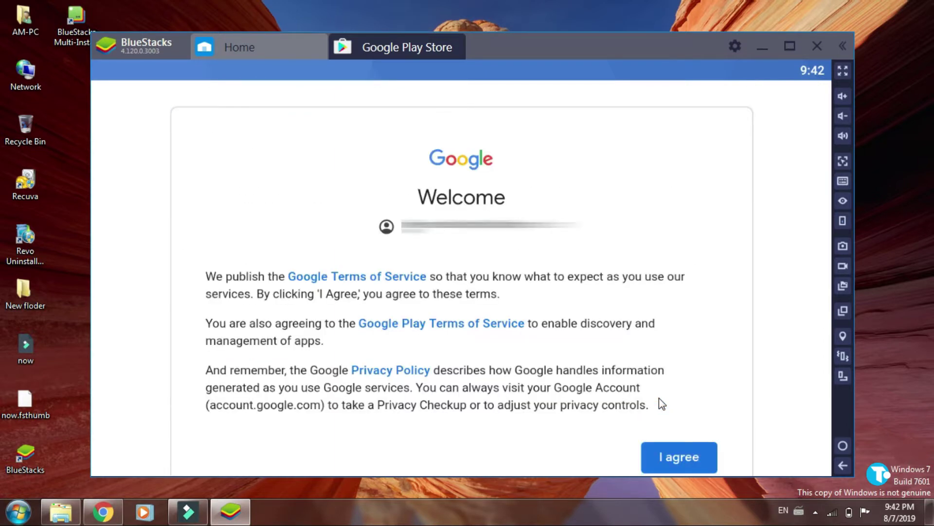
Agree to the Google Terms of Service and accept the Google Services settings with Google Drive backup left on
{"action": "left_click_drag", "start_coordinate": [650, 392], "coordinate": [635, 315]}
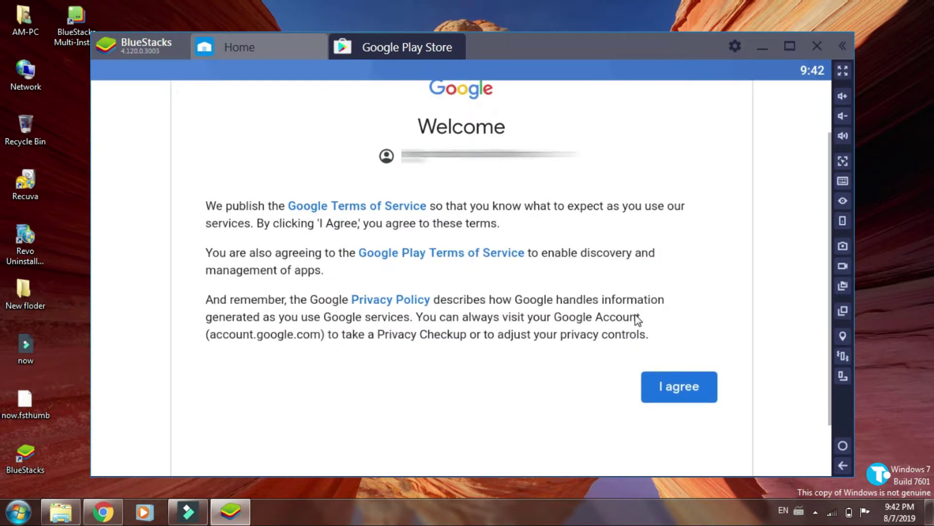
{"action": "left_click", "coordinate": [667, 386]}
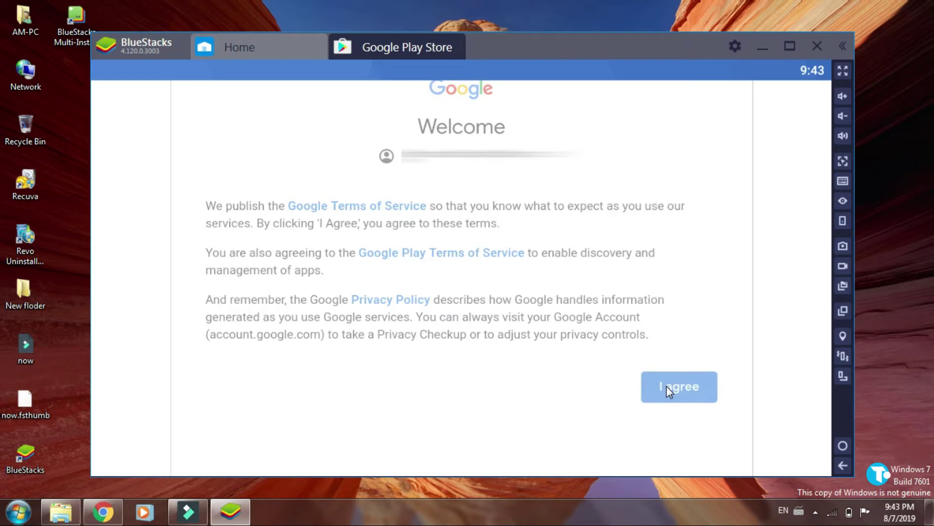
{"action": "left_click", "coordinate": [667, 387]}
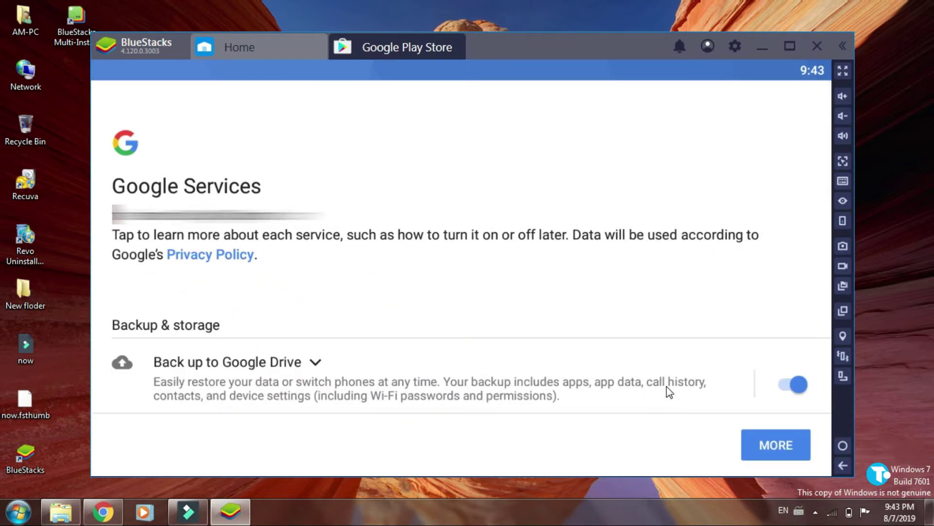
{"action": "left_click", "coordinate": [765, 439]}
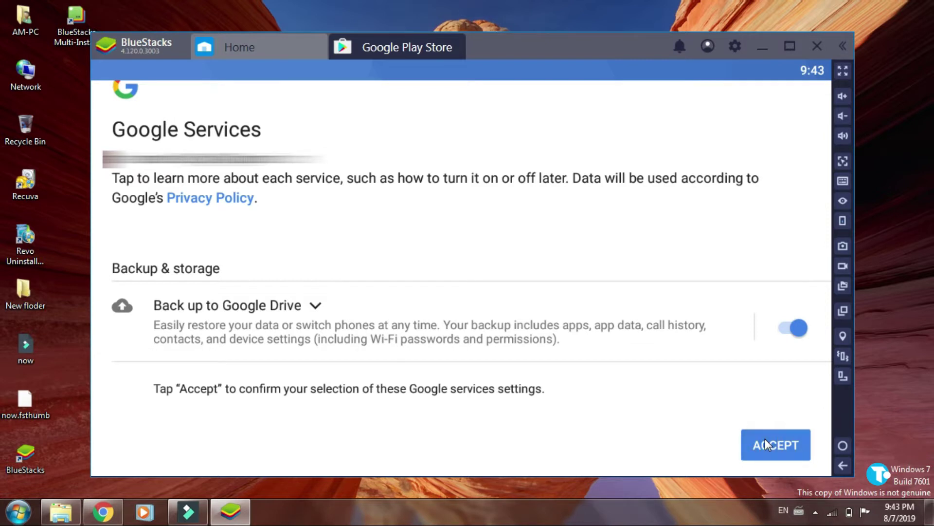
{"action": "left_click", "coordinate": [765, 439]}
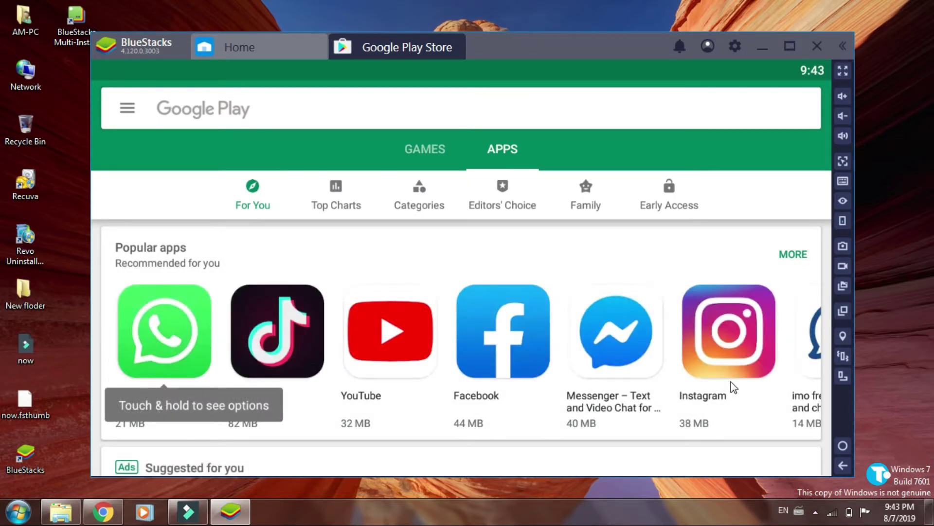
{"action": "key", "text": "F11"}
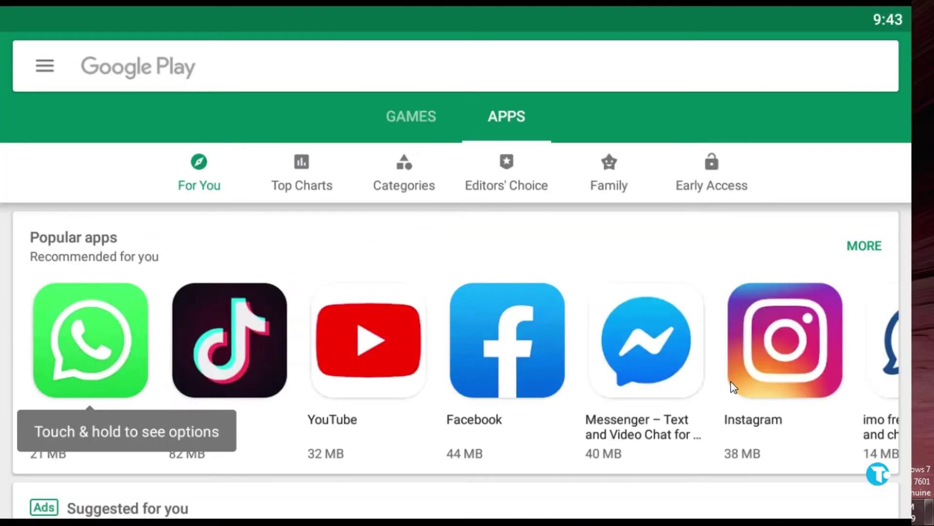
Dismiss the hint over the popular apps and switch the emulator from full screen to a window
{"action": "left_click", "coordinate": [647, 289]}
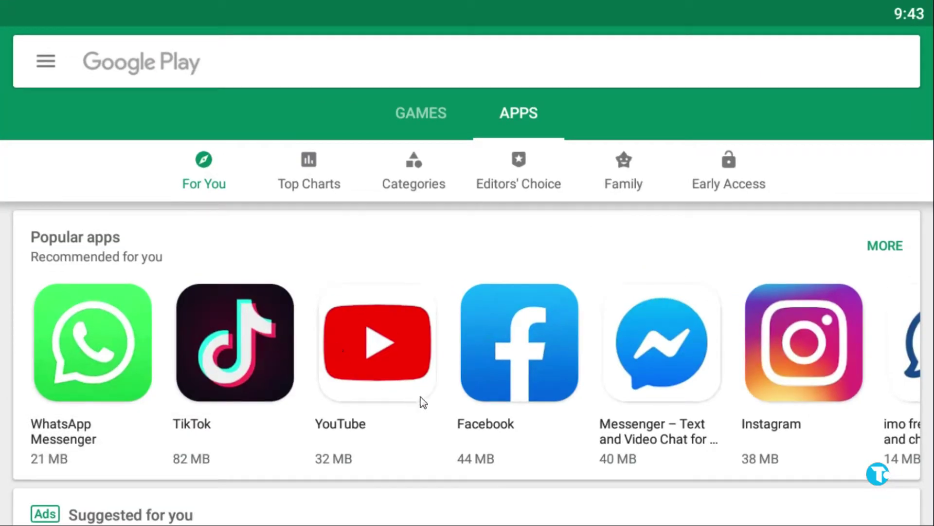
{"action": "left_click", "coordinate": [432, 438]}
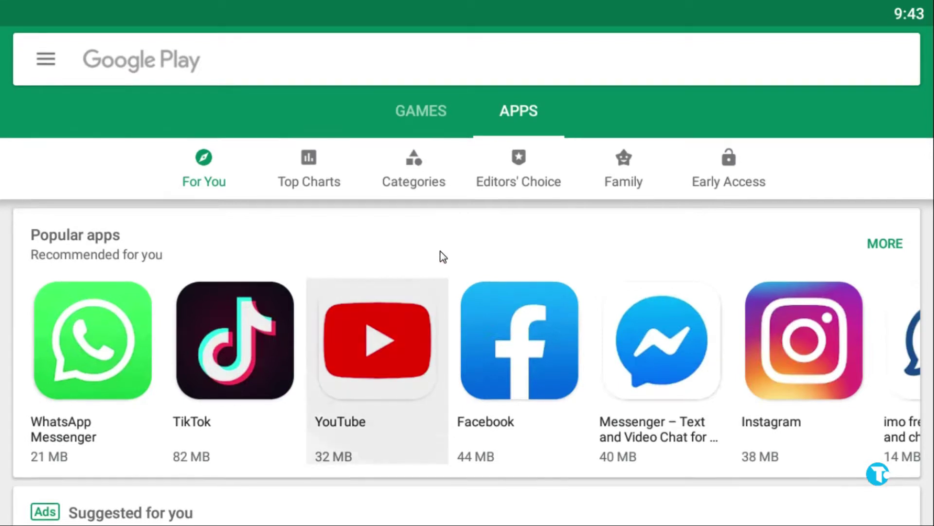
{"action": "key", "text": "F11"}
{"action": "left_click_drag", "start_coordinate": [443, 261], "coordinate": [423, 133]}
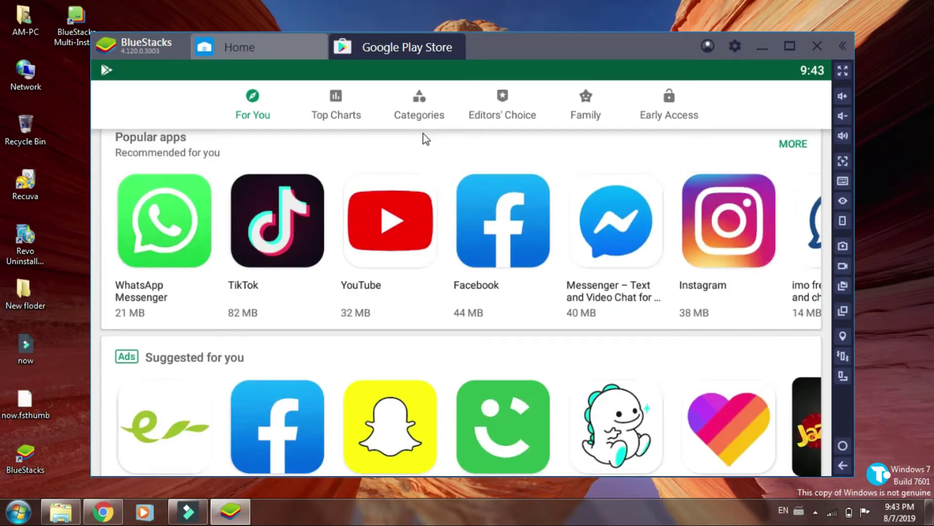
Browse down the For You page of recommended apps, past Entertainment to the Social networking section
{"action": "left_click_drag", "start_coordinate": [482, 352], "coordinate": [497, 267]}
{"action": "left_click_drag", "start_coordinate": [421, 414], "coordinate": [428, 267]}
{"action": "left_click_drag", "start_coordinate": [433, 348], "coordinate": [434, 202]}
{"action": "left_click_drag", "start_coordinate": [469, 399], "coordinate": [479, 258]}
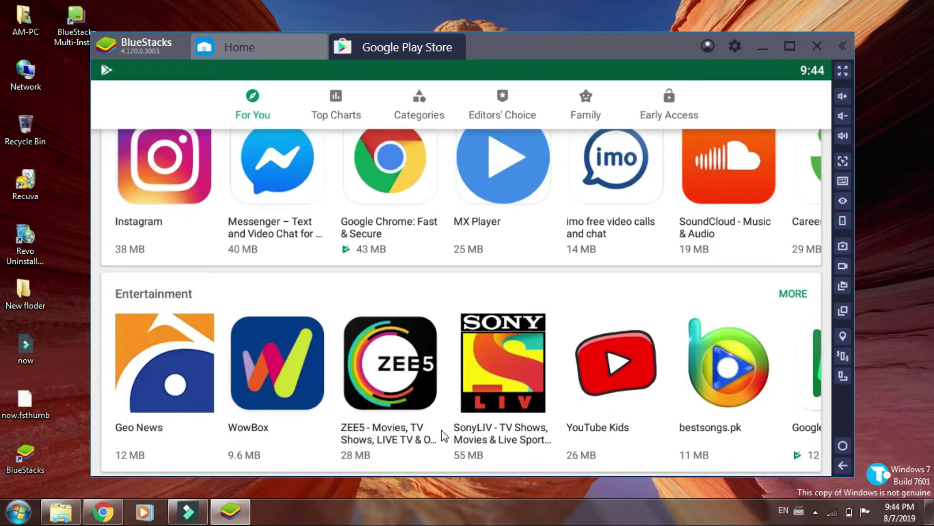
{"action": "left_click_drag", "start_coordinate": [442, 430], "coordinate": [452, 219]}
{"action": "left_click_drag", "start_coordinate": [470, 457], "coordinate": [472, 119]}
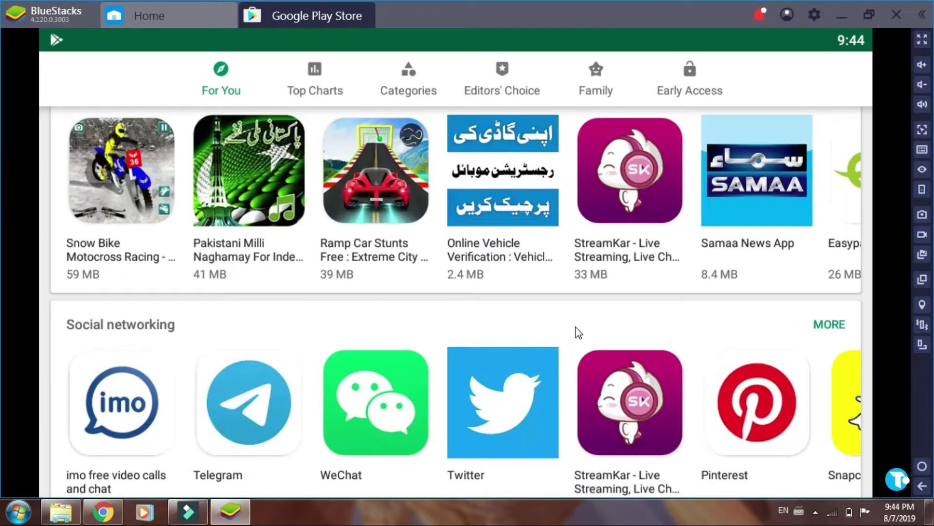
Look back through the Music & audio, Entertainment and Recommended for you sections up to Popular apps
{"action": "left_click_drag", "start_coordinate": [578, 333], "coordinate": [611, 335]}
{"action": "left_click_drag", "start_coordinate": [580, 212], "coordinate": [582, 346]}
{"action": "scroll", "coordinate": [535, 276], "scroll_direction": "down", "scroll_amount": 5}
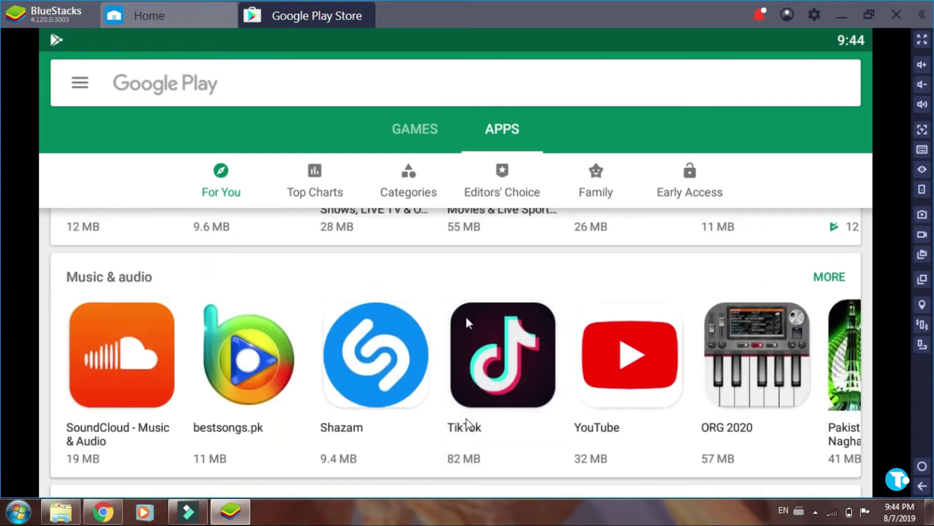
{"action": "left_click_drag", "start_coordinate": [464, 243], "coordinate": [419, 520]}
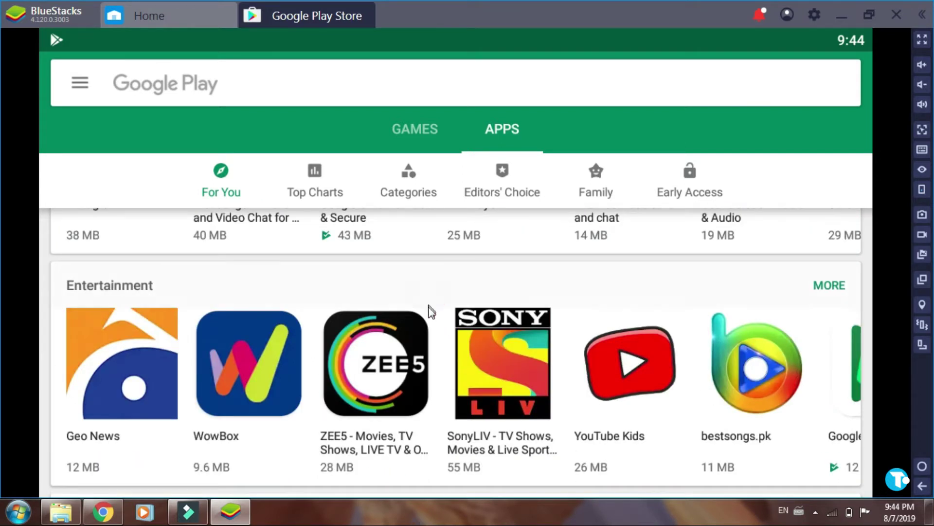
{"action": "left_click_drag", "start_coordinate": [429, 312], "coordinate": [452, 520]}
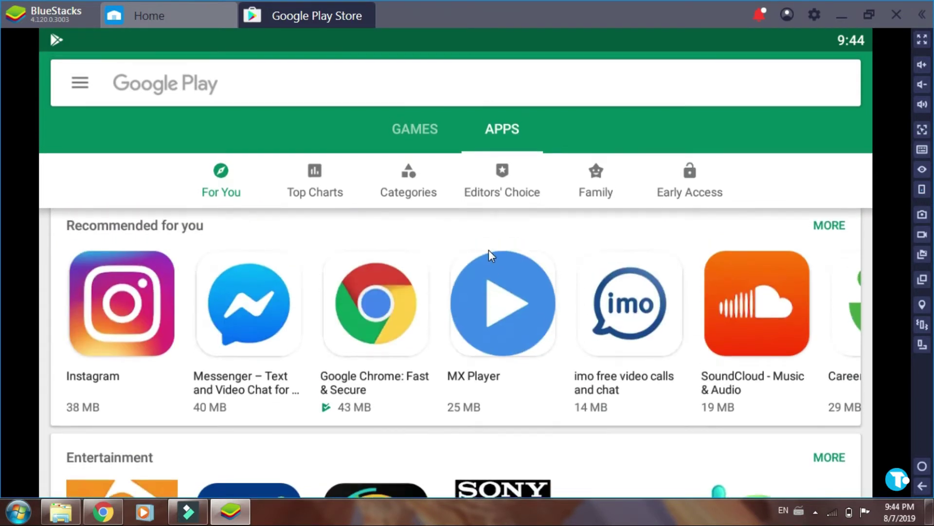
{"action": "left_click_drag", "start_coordinate": [488, 251], "coordinate": [465, 474]}
{"action": "left_click_drag", "start_coordinate": [467, 287], "coordinate": [480, 468]}
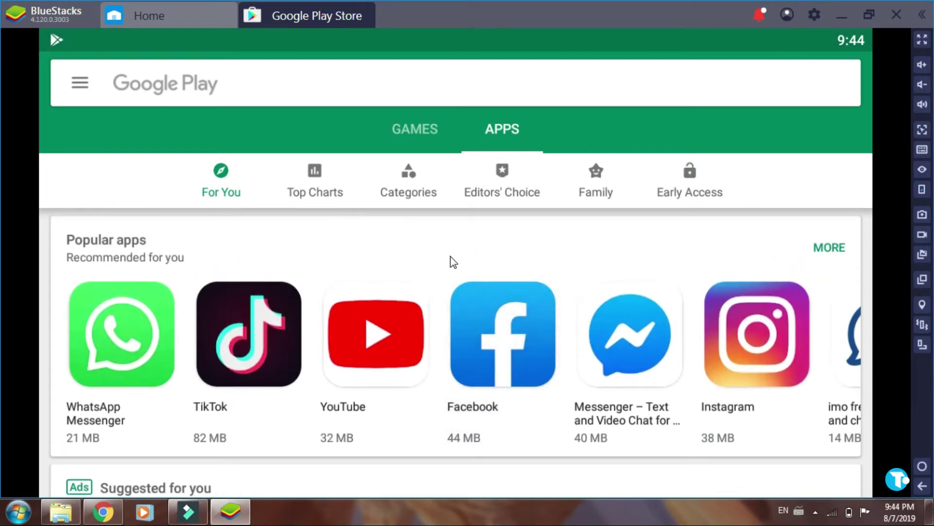
{"action": "left_click_drag", "start_coordinate": [448, 255], "coordinate": [451, 310]}
{"action": "left_click_drag", "start_coordinate": [657, 358], "coordinate": [677, 151]}
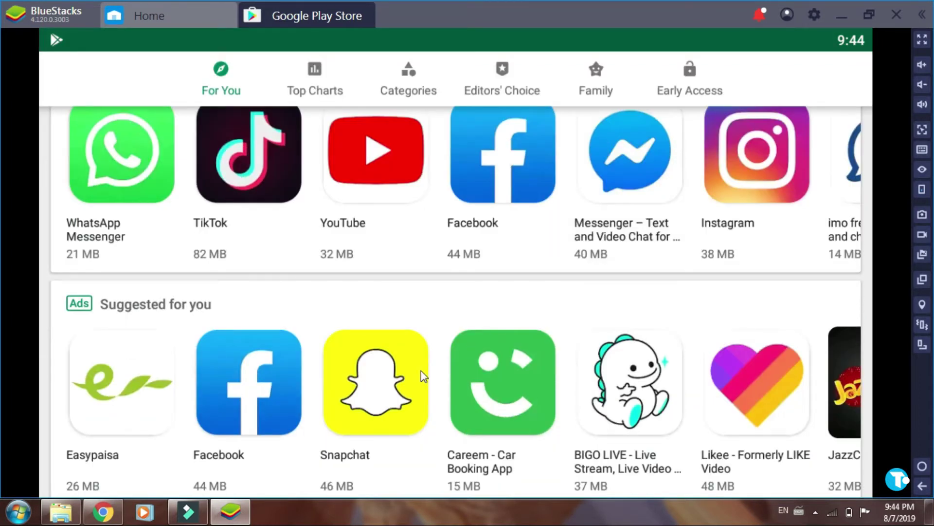
Examine the further For You sections, including Tools & utilities, Mobile browsers and Books & reference, and return towards Tools & utilities
{"action": "left_click_drag", "start_coordinate": [422, 375], "coordinate": [448, 104]}
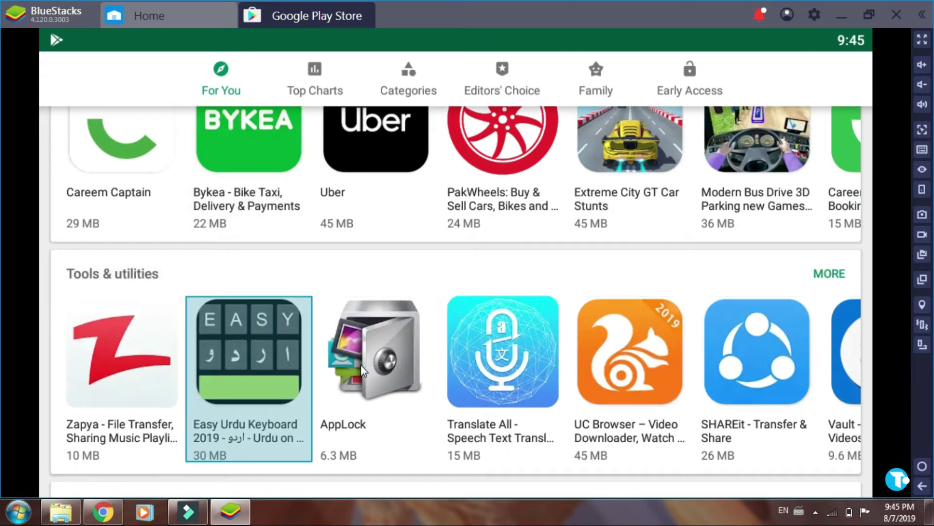
{"action": "key", "text": "Down"}
{"action": "key", "text": "Down"}
{"action": "key", "text": "Down"}
{"action": "key", "text": "Down"}
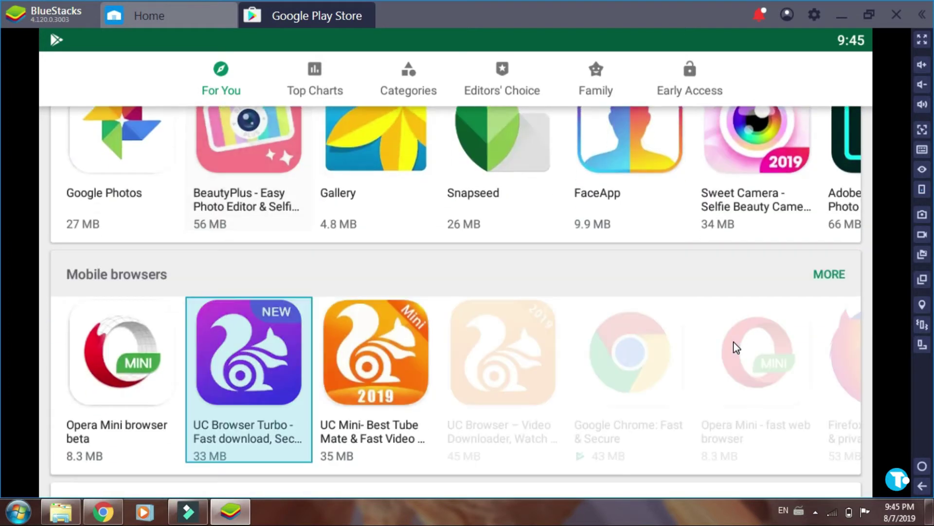
{"action": "key", "text": "Down"}
{"action": "key", "text": "Down"}
{"action": "key", "text": "Down"}
{"action": "key", "text": "Down"}
{"action": "key", "text": "Down"}
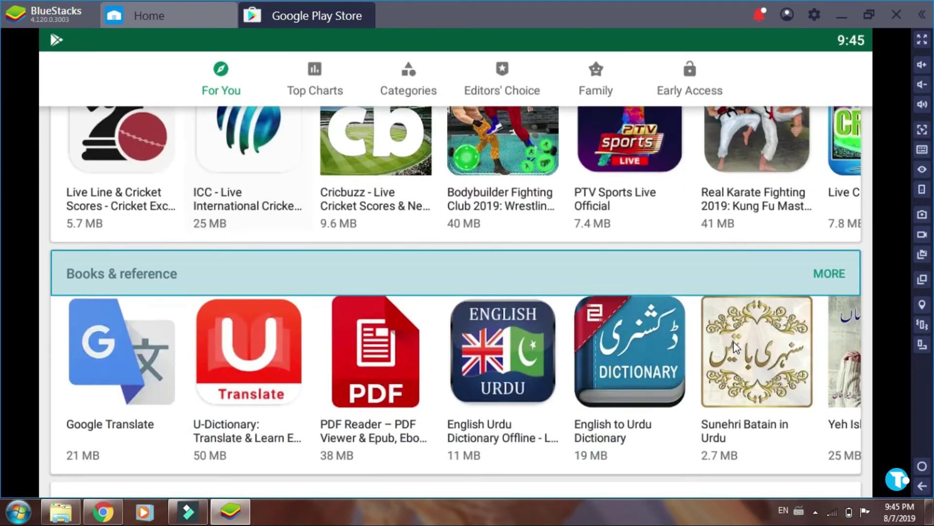
{"action": "key", "text": "Down"}
{"action": "key", "text": "Down"}
{"action": "key", "text": "Down"}
{"action": "key", "text": "Down"}
{"action": "key", "text": "Down"}
{"action": "key", "text": "Down"}
{"action": "key", "text": "Down"}
{"action": "key", "text": "Down"}
{"action": "key", "text": "Down"}
{"action": "key", "text": "Up"}
{"action": "key", "text": "Up"}
{"action": "key", "text": "Up"}
{"action": "key", "text": "Up"}
{"action": "key", "text": "Up"}
{"action": "key", "text": "Up"}
{"action": "key", "text": "Up"}
{"action": "key", "text": "Up"}
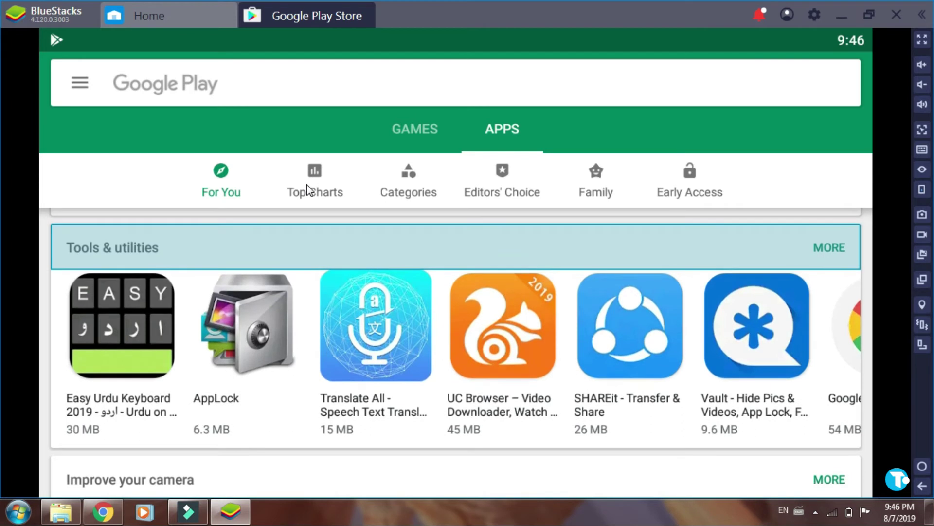
Open the Top Charts for apps and look through the Top Free ranking down to the 20th entry
{"action": "left_click", "coordinate": [307, 184]}
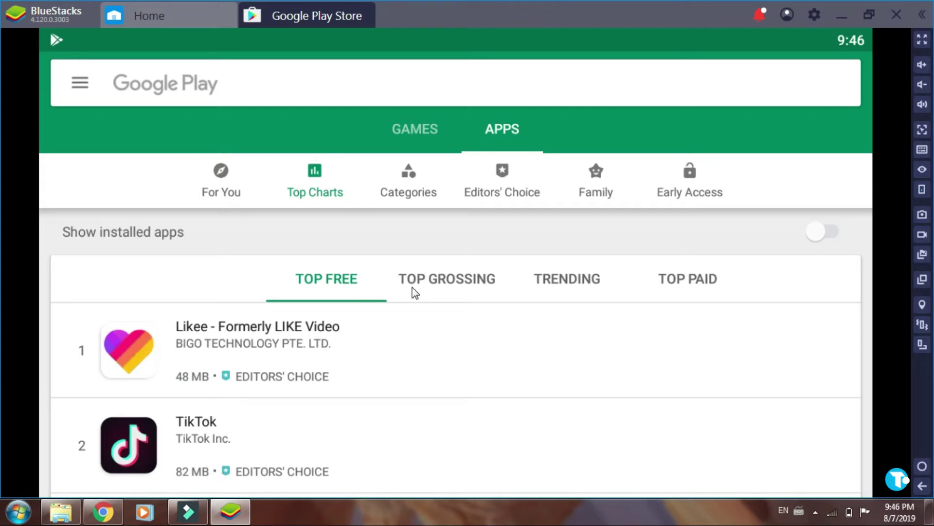
{"action": "key", "text": "Tab"}
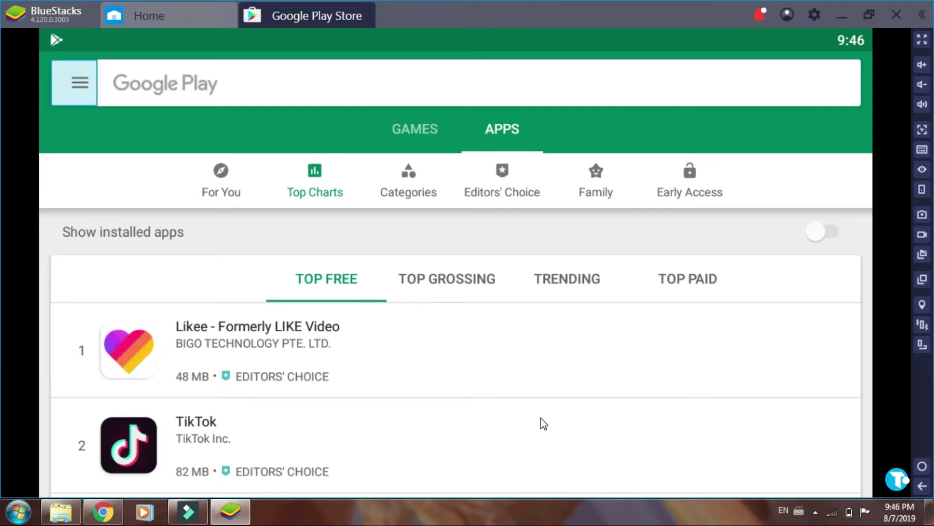
{"action": "key", "text": "Down"}
{"action": "key", "text": "Down"}
{"action": "key", "text": "Down"}
{"action": "key", "text": "Down"}
{"action": "key", "text": "Down"}
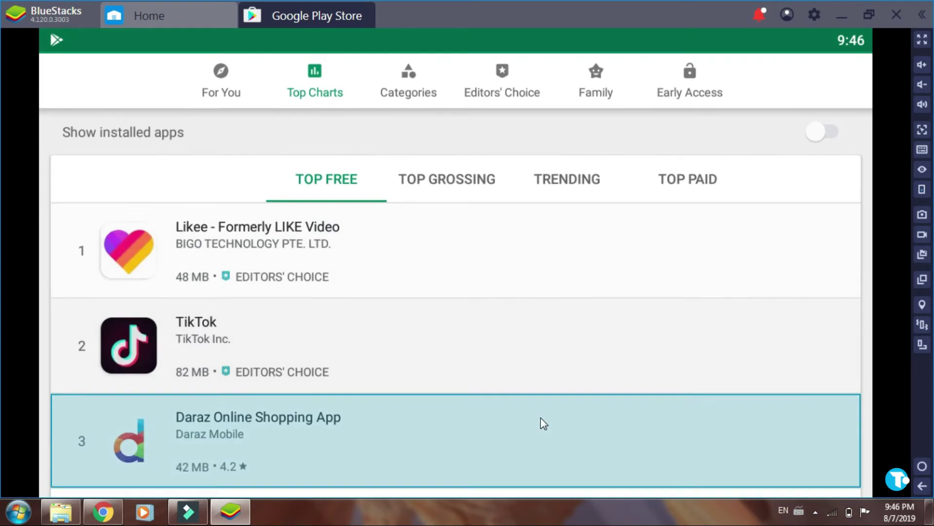
{"action": "key", "text": "Down"}
{"action": "key", "text": "Down"}
{"action": "key", "text": "Down"}
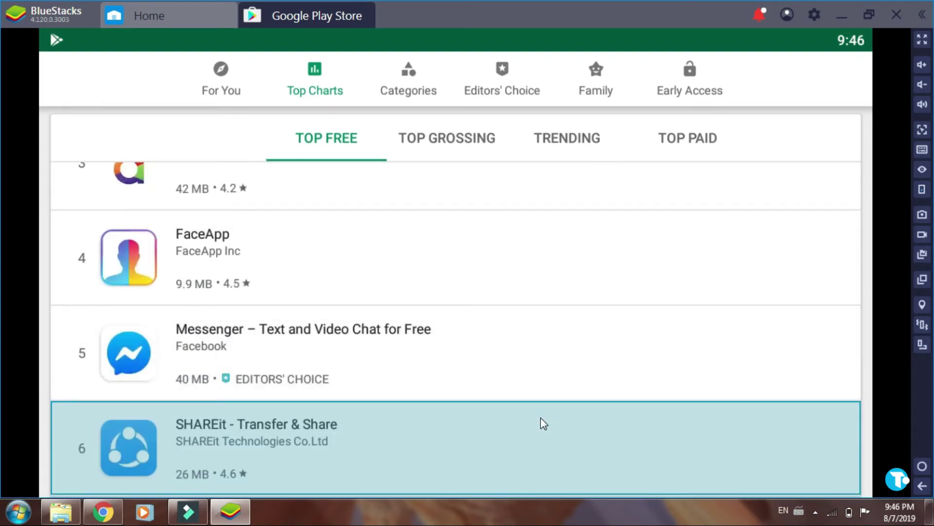
{"action": "key", "text": "Down"}
{"action": "key", "text": "Down"}
{"action": "key", "text": "Down"}
{"action": "key", "text": "Down"}
{"action": "key", "text": "Down"}
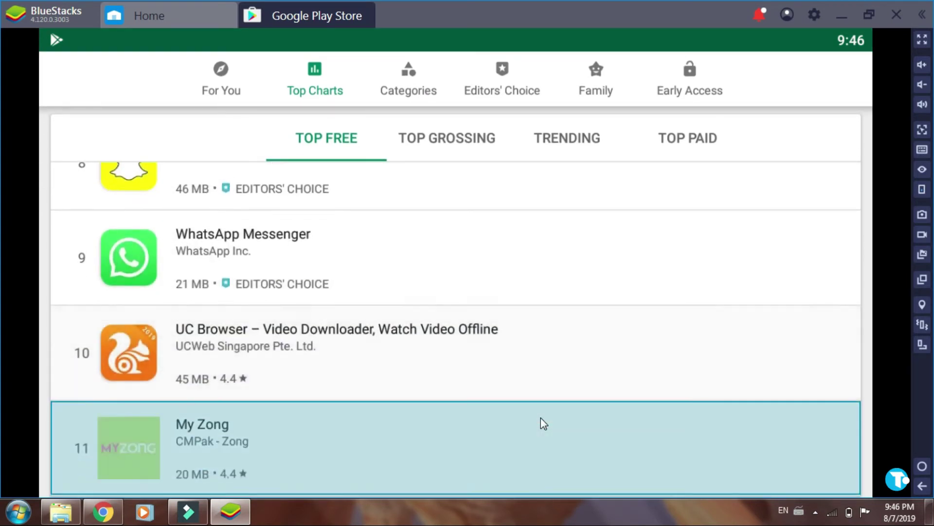
{"action": "key", "text": "Down"}
{"action": "key", "text": "Down"}
{"action": "key", "text": "Down"}
{"action": "key", "text": "Down"}
{"action": "key", "text": "Down"}
{"action": "key", "text": "Down"}
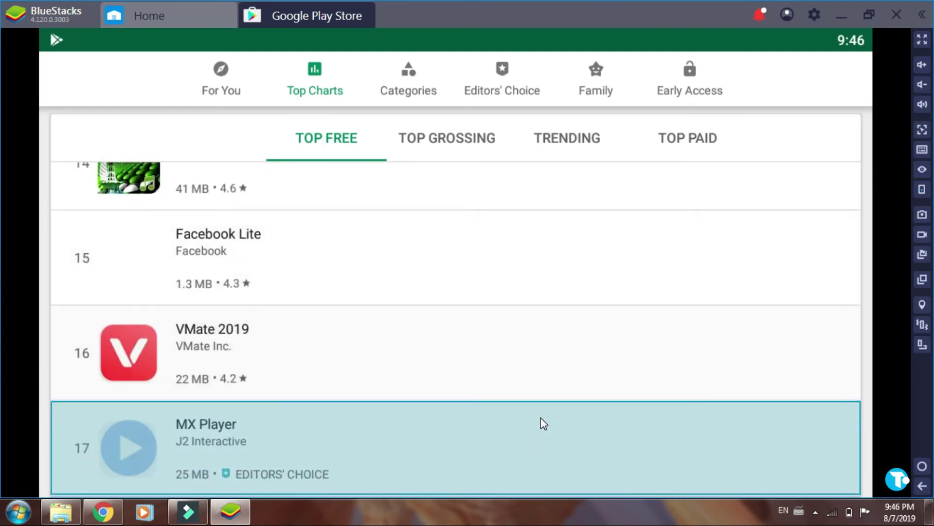
{"action": "key", "text": "Down"}
{"action": "key", "text": "Down"}
{"action": "key", "text": "Down"}
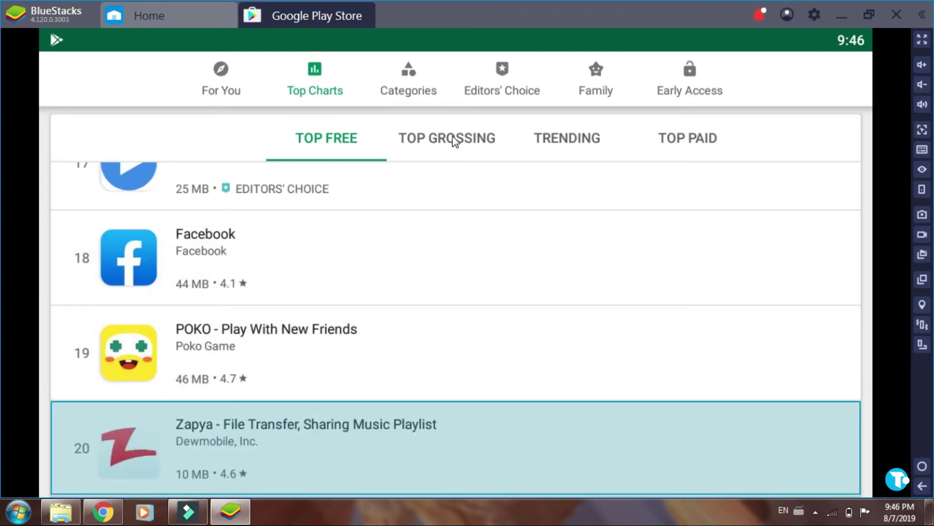
View the Top Grossing, Trending and Top Paid app charts, and return to Trending
{"action": "left_click", "coordinate": [454, 138]}
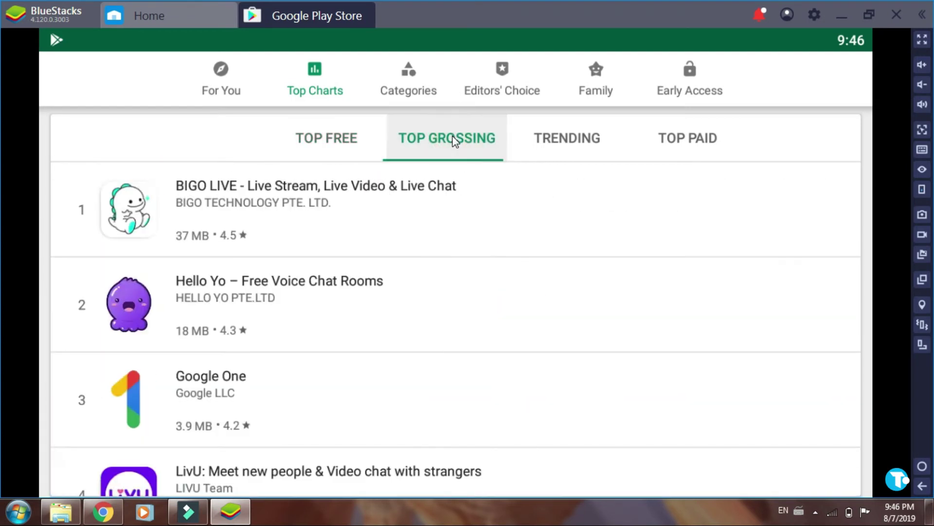
{"action": "left_click", "coordinate": [543, 148]}
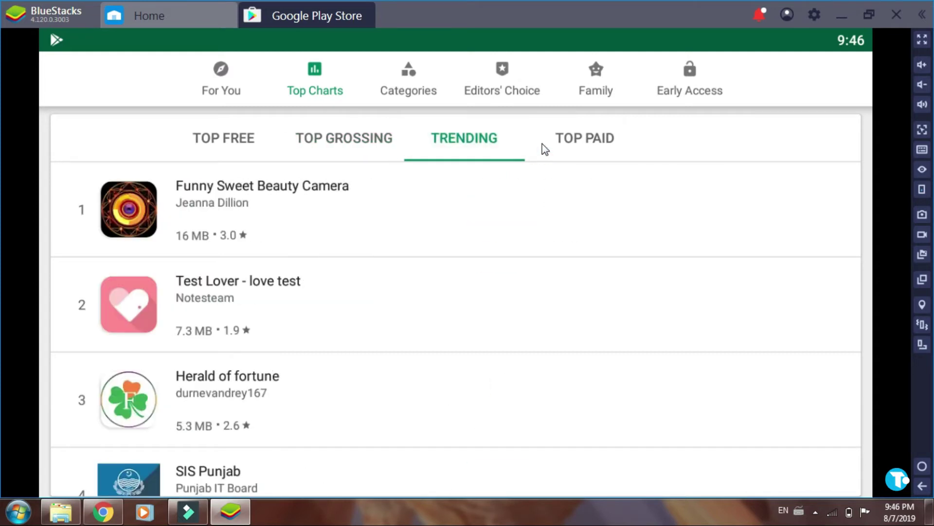
{"action": "left_click", "coordinate": [596, 148]}
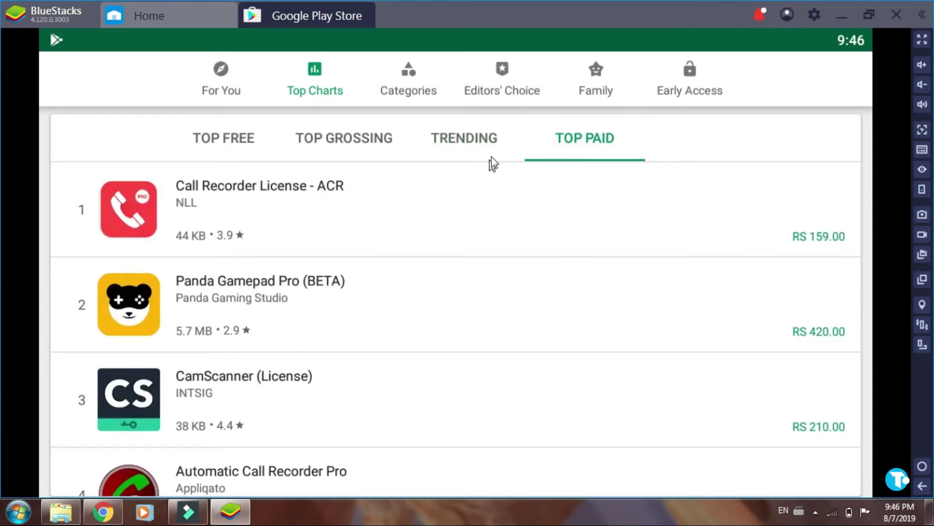
{"action": "left_click", "coordinate": [478, 143]}
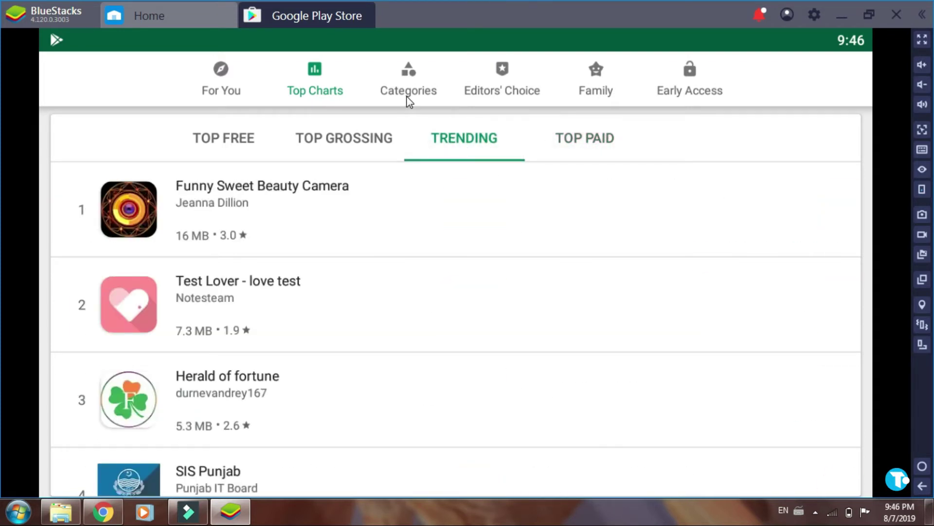
Open the app Categories and look through the All categories list from Art & Design down to Social
{"action": "left_click", "coordinate": [406, 82]}
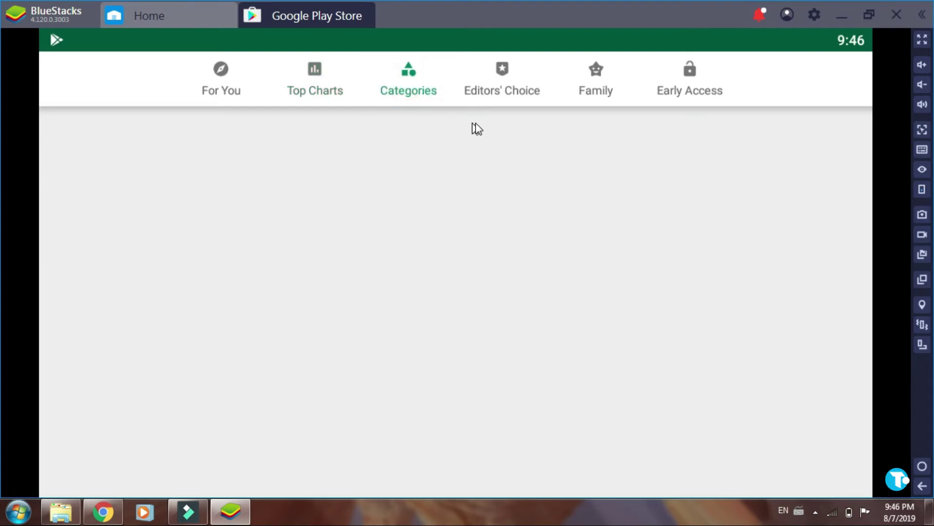
{"action": "scroll", "coordinate": [585, 243], "scroll_direction": "down", "scroll_amount": 4}
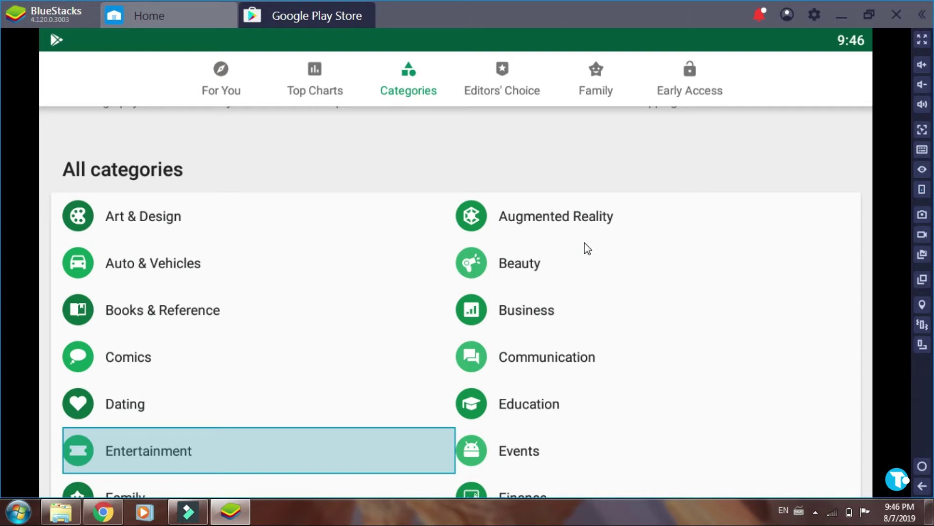
{"action": "key", "text": "Down"}
{"action": "key", "text": "Down"}
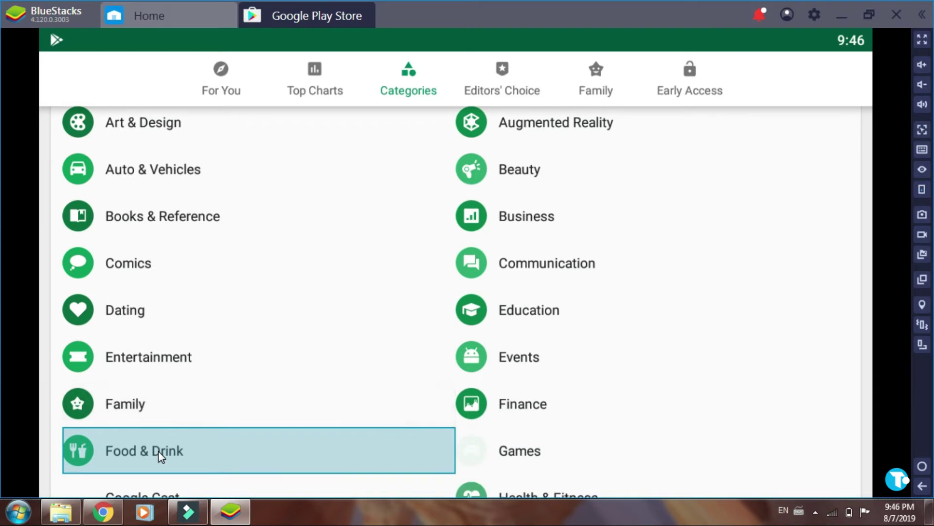
{"action": "key", "text": "Down"}
{"action": "key", "text": "Down"}
{"action": "key", "text": "Down"}
{"action": "key", "text": "Down"}
{"action": "key", "text": "Down"}
{"action": "key", "text": "Down"}
{"action": "key", "text": "Down"}
{"action": "key", "text": "Down"}
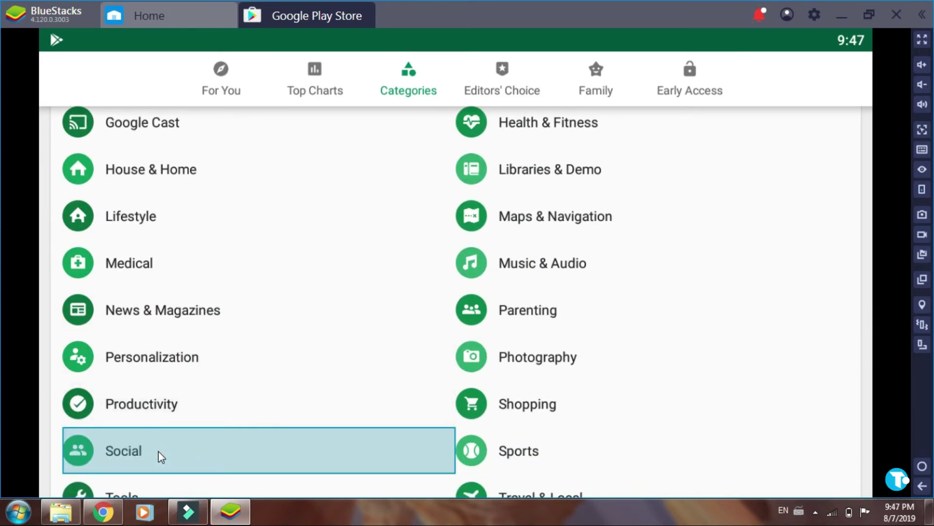
View the Editors' Choice apps and look through the Family section down to its ranked app list
{"action": "left_click", "coordinate": [496, 91]}
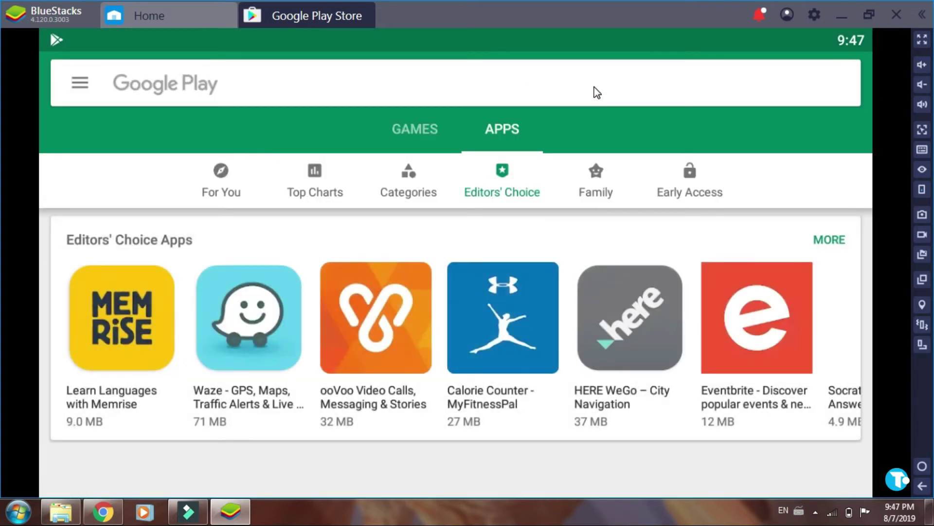
{"action": "left_click", "coordinate": [605, 183]}
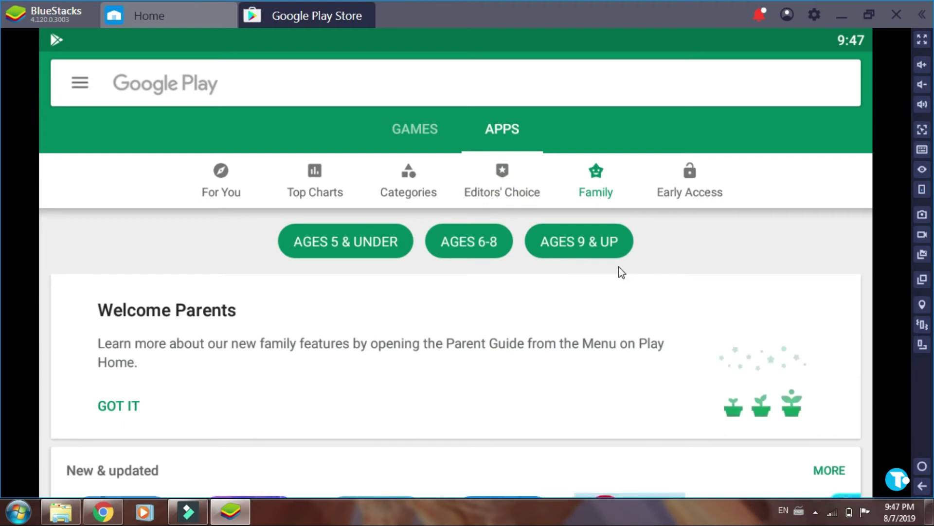
{"action": "key", "text": "Tab"}
{"action": "key", "text": "Tab"}
{"action": "key", "text": "Right"}
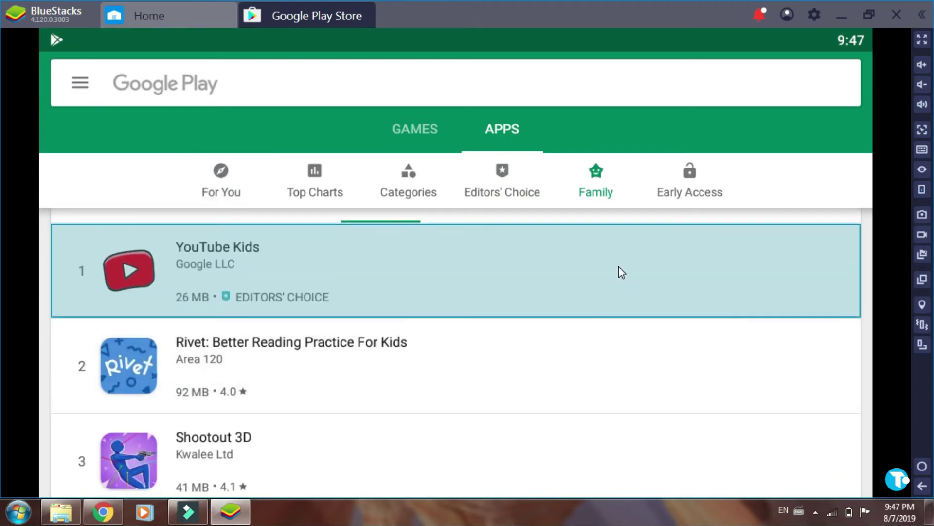
{"action": "key", "text": "Down"}
{"action": "key", "text": "Down"}
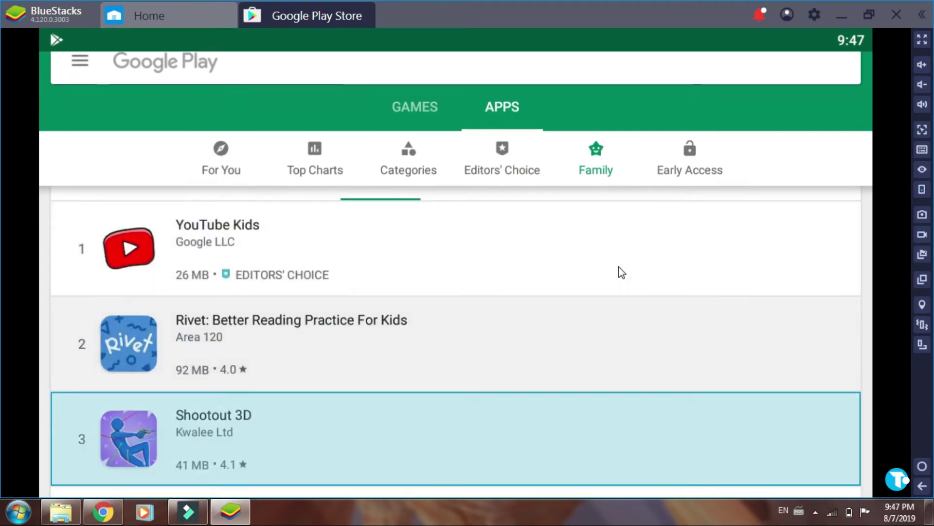
Open the Early Access section and look through its new arrivals and apps in development
{"action": "left_click", "coordinate": [692, 172]}
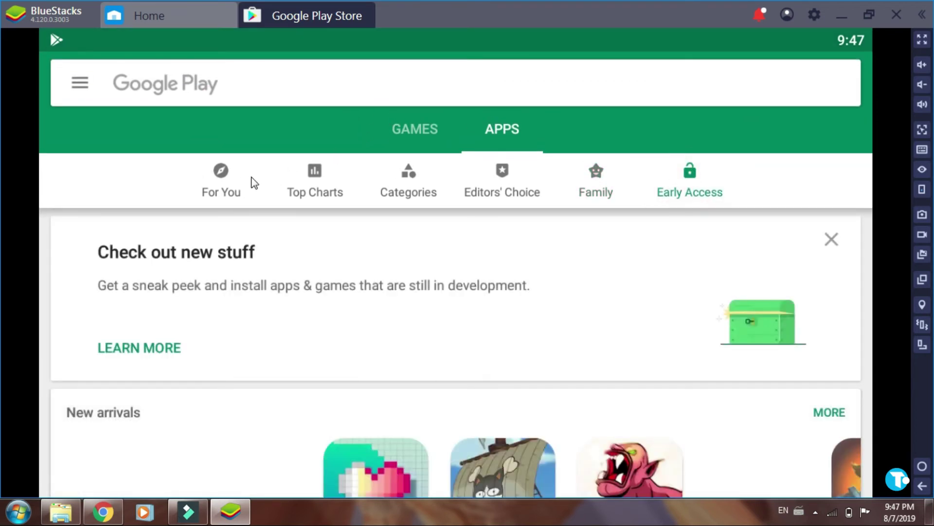
{"action": "key", "text": "Down"}
{"action": "key", "text": "Down"}
{"action": "key", "text": "Down"}
{"action": "key", "text": "Down"}
{"action": "key", "text": "Down"}
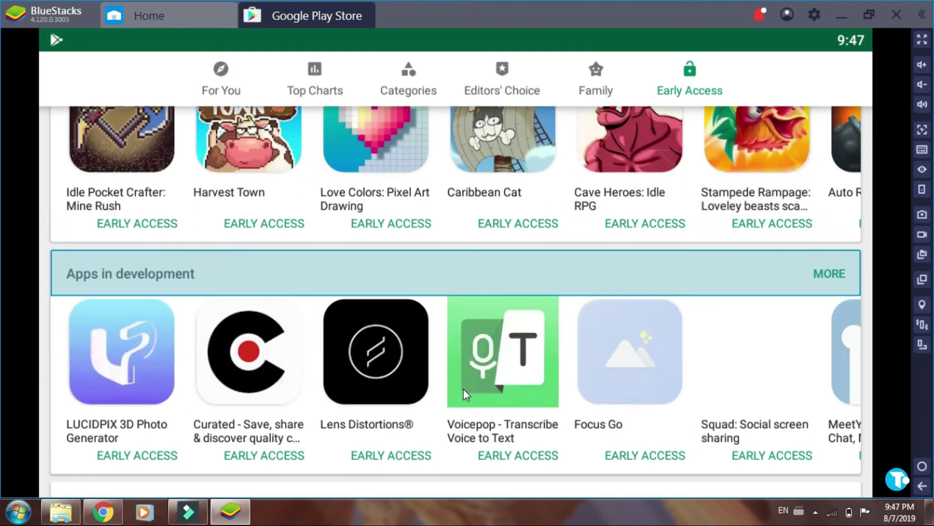
Look through the games in development in Early Access and return to the beginning of the page
{"action": "key", "text": "Down"}
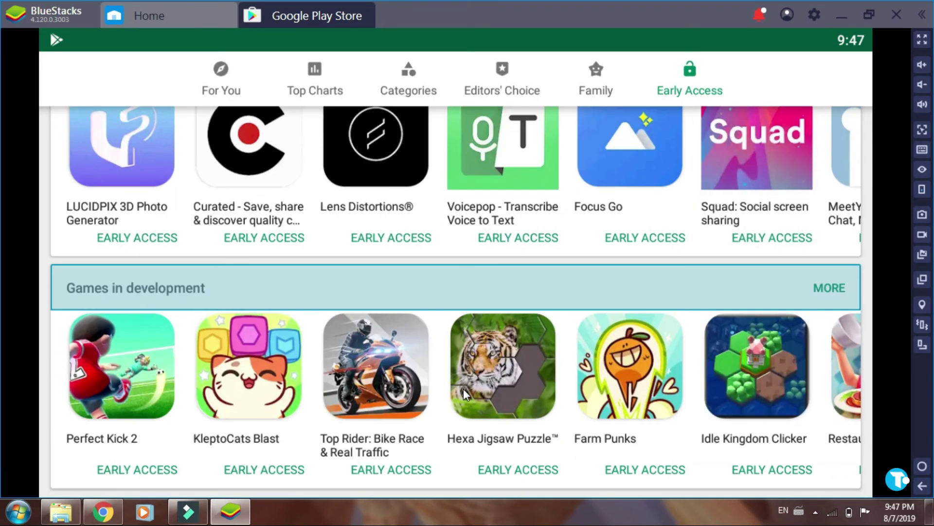
{"action": "key", "text": "Up"}
{"action": "key", "text": "Up"}
{"action": "key", "text": "Up"}
{"action": "key", "text": "Up"}
{"action": "key", "text": "Up"}
{"action": "key", "text": "Up"}
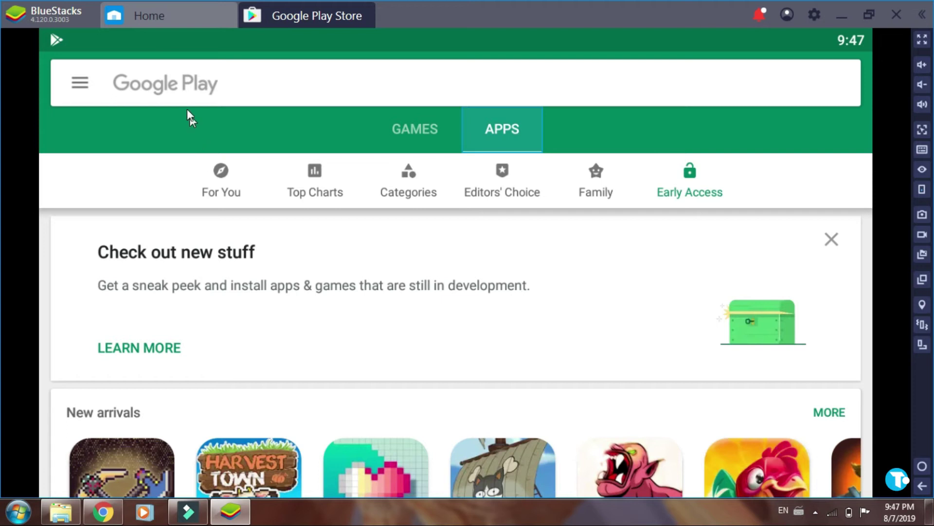
Search Google Play for "messenger" and install Facebook's Messenger – Text and Video Chat for Free app
{"action": "left_click", "coordinate": [170, 83]}
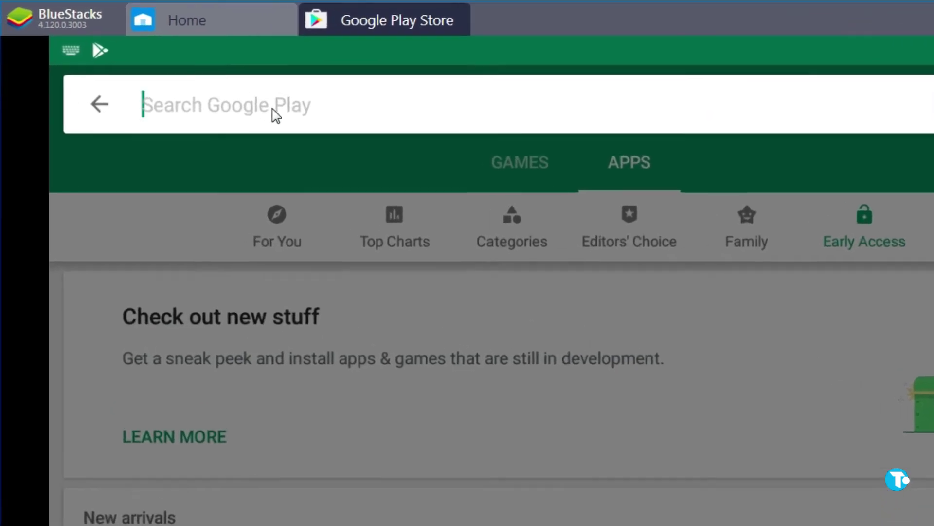
{"action": "type", "text": "mess"}
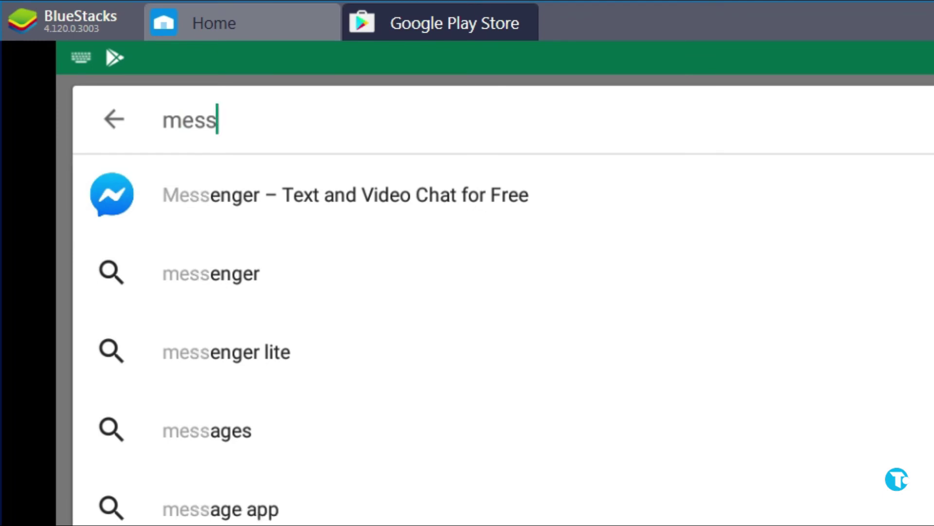
{"action": "type", "text": "enger"}
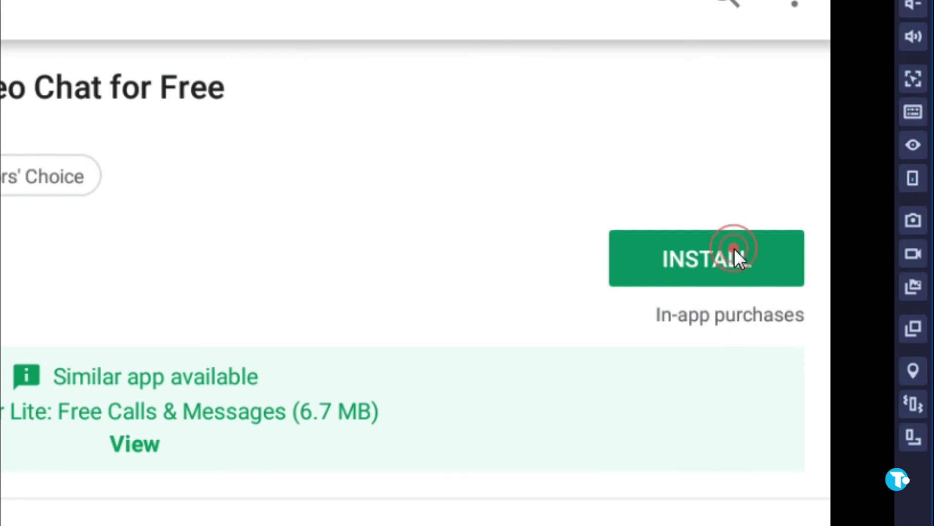
{"action": "left_click", "coordinate": [734, 249]}
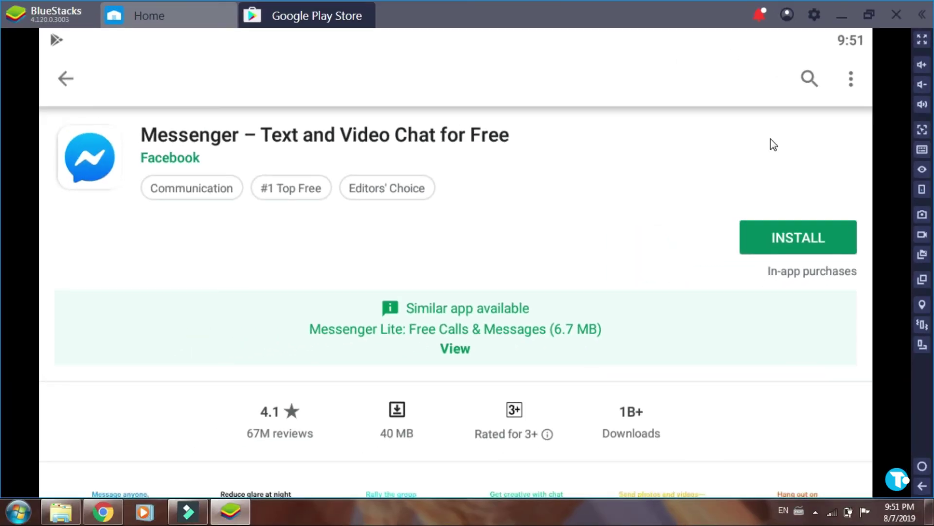
{"action": "left_click", "coordinate": [781, 229]}
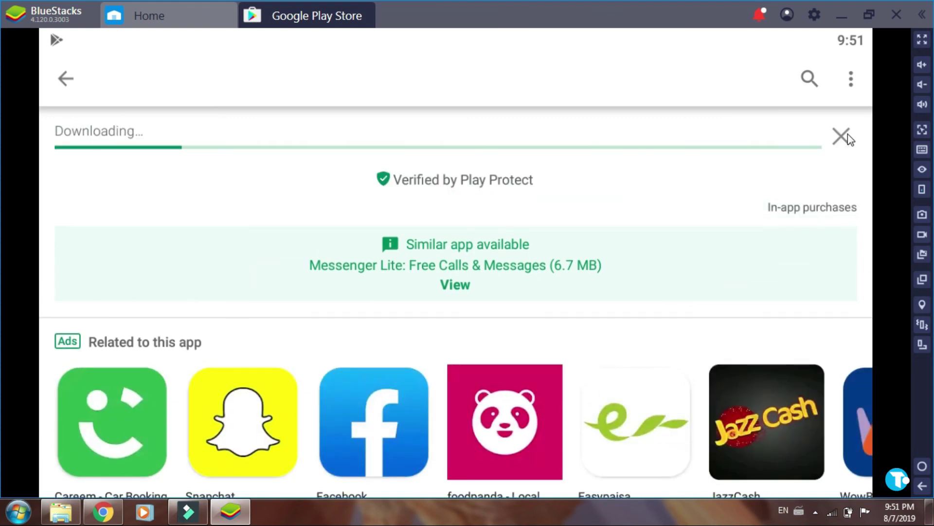